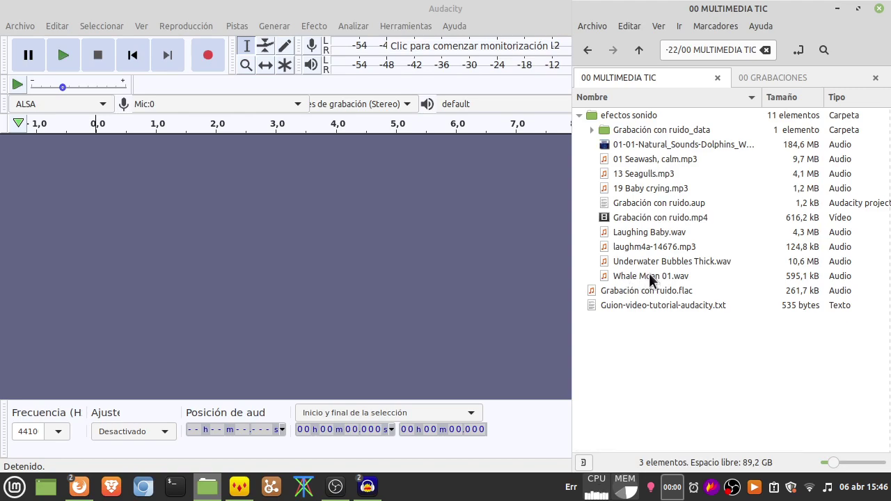
Step: Import 01 Seawash, calm.mp3 as a new audio track and start playing it
click(651, 162)
drag(654, 159, 155, 202)
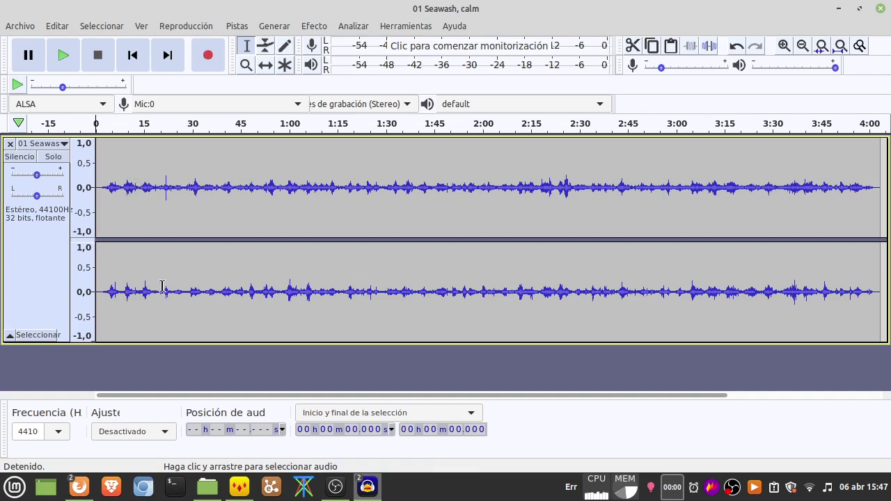
click(64, 56)
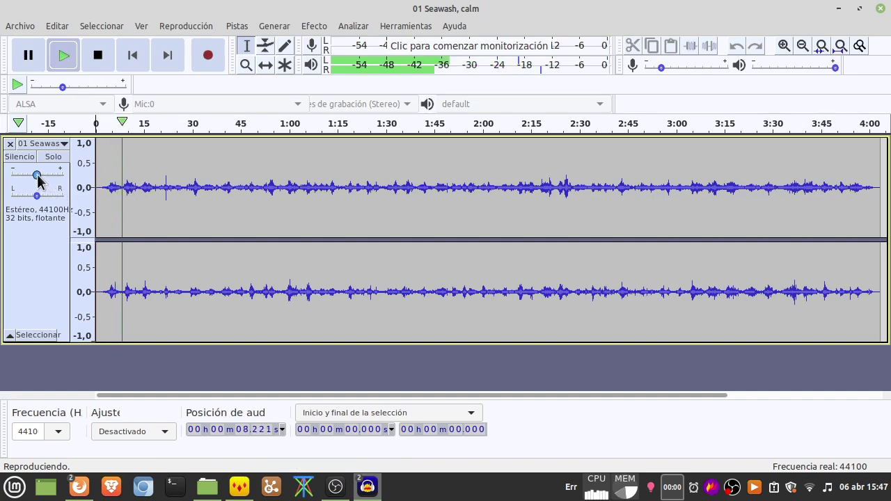
Step: Try lower gain and shifted stereo pan on the seawash track during playback, return both to about centre, and stop
drag(37, 177, 24, 174)
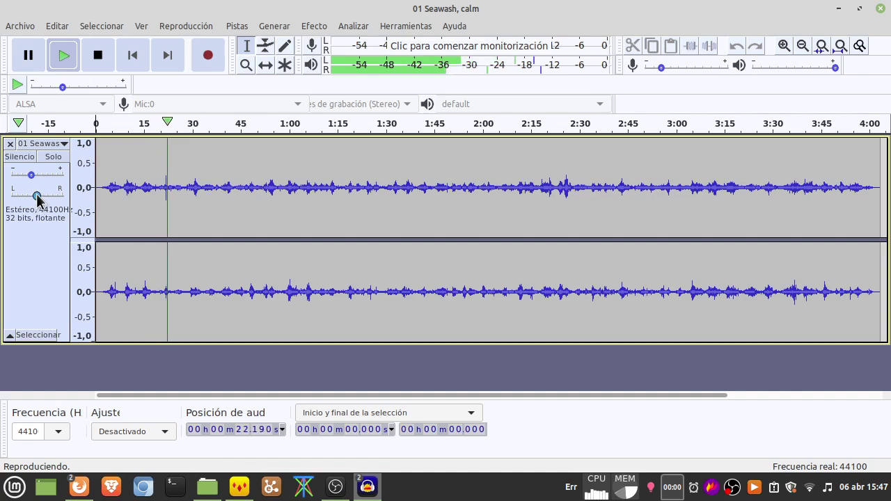
mouse_move(37, 194)
mouse_down()
mouse_move(17, 198)
mouse_move(62, 197)
mouse_move(37, 197)
mouse_move(38, 177)
mouse_up()
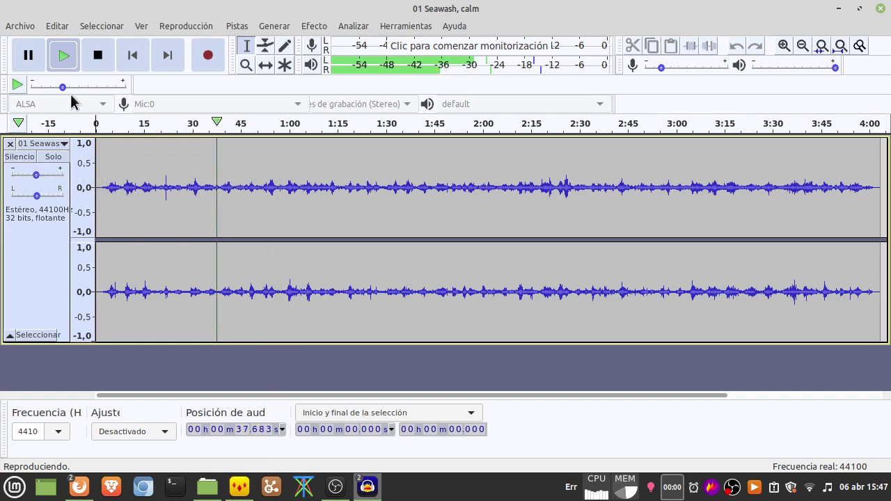
click(98, 56)
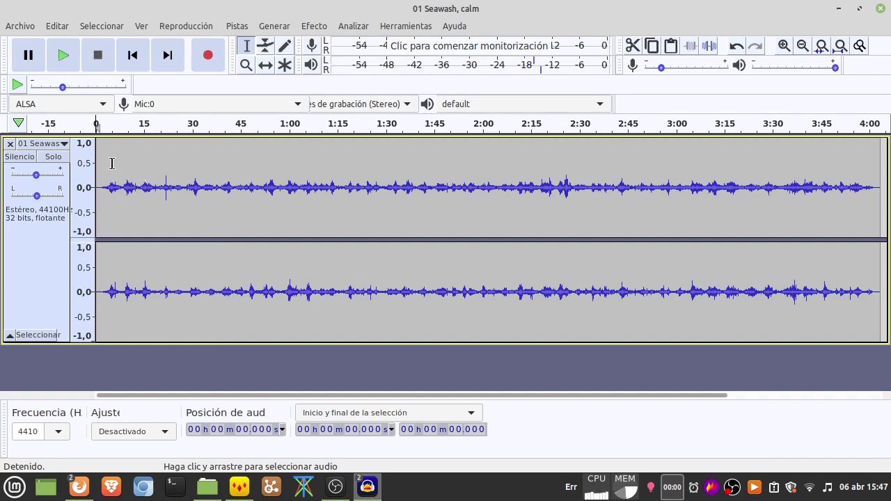
Step: Apply the fade-in effect (Aparecer progresivamente) to about the first 10 seconds of the seawash track
key(ctrl+1)
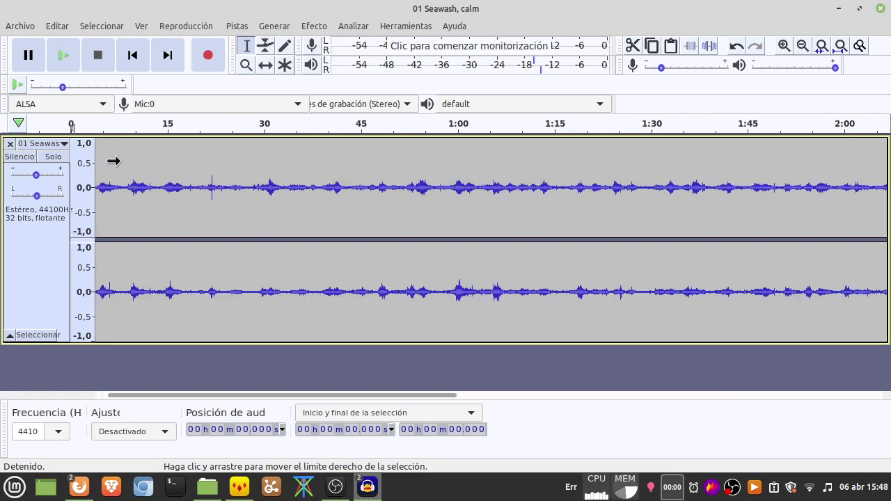
key(ctrl+1)
drag(189, 395, 129, 396)
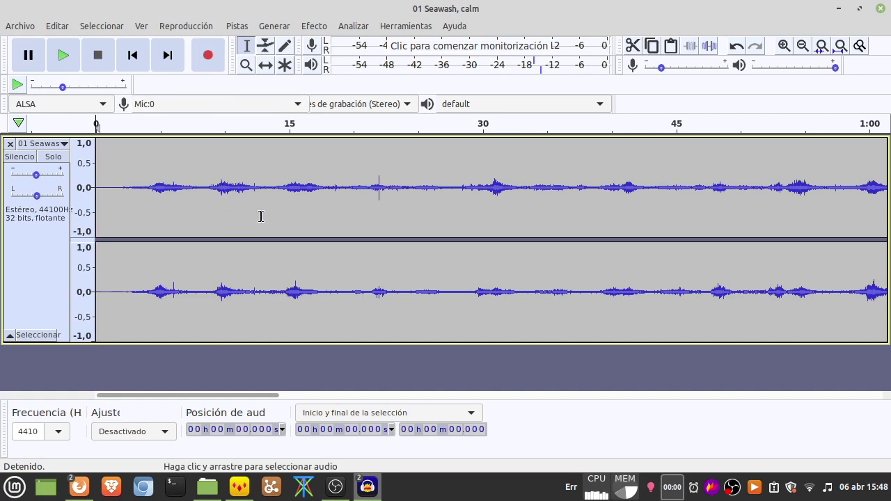
drag(227, 185, 91, 185)
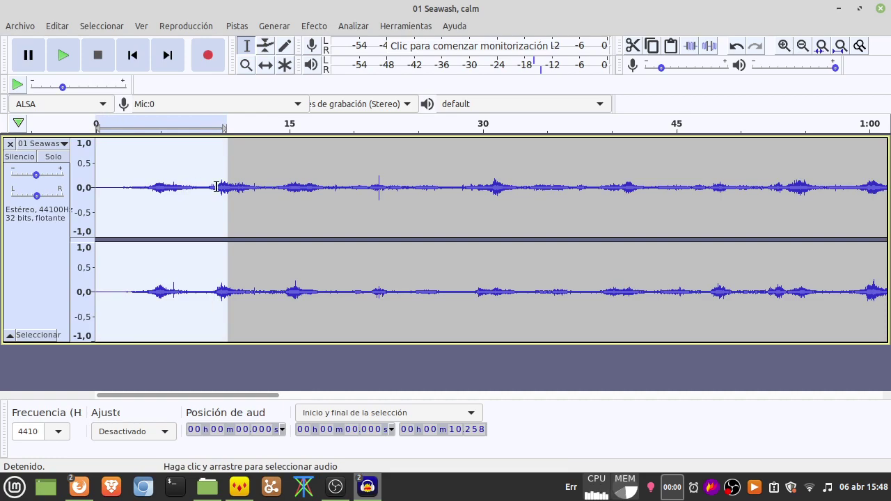
click(321, 25)
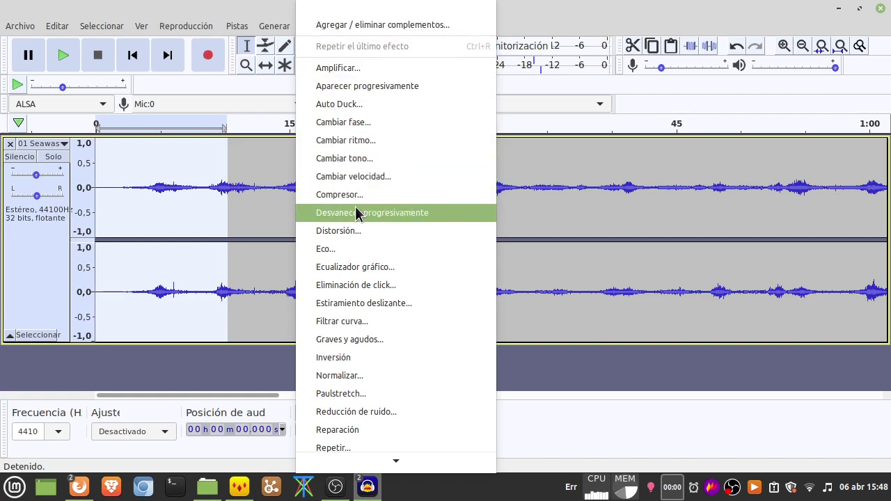
click(355, 85)
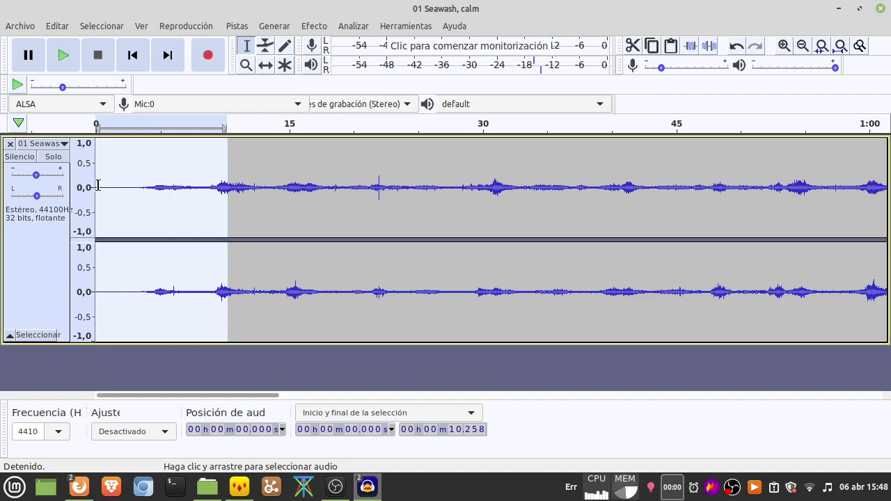
Step: Play the seawash track from near its beginning to listen to the fade-in, and stop playback
click(258, 170)
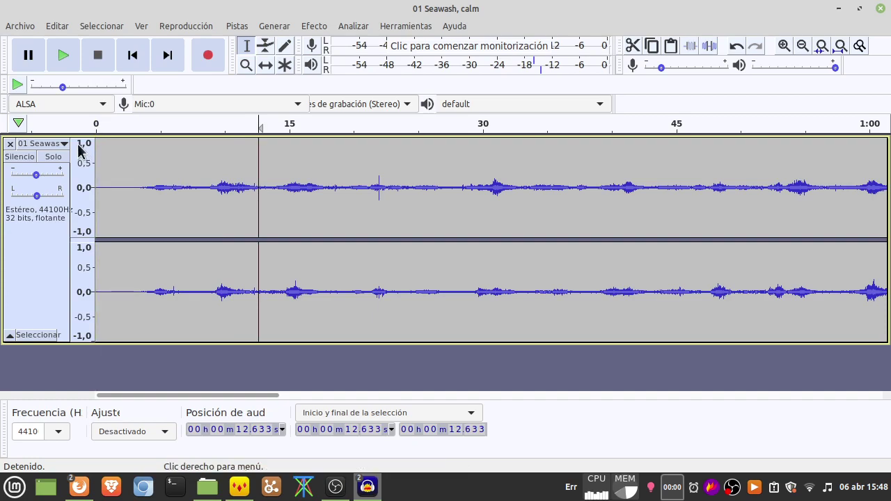
click(99, 123)
click(101, 125)
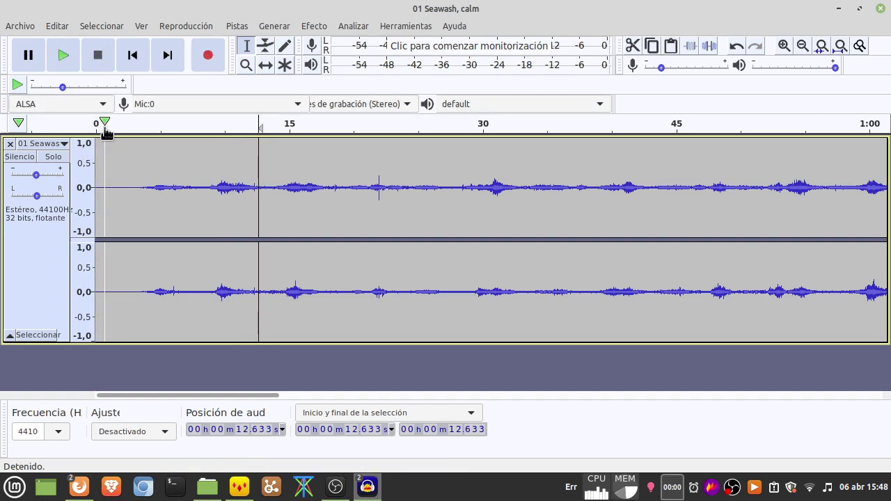
click(104, 126)
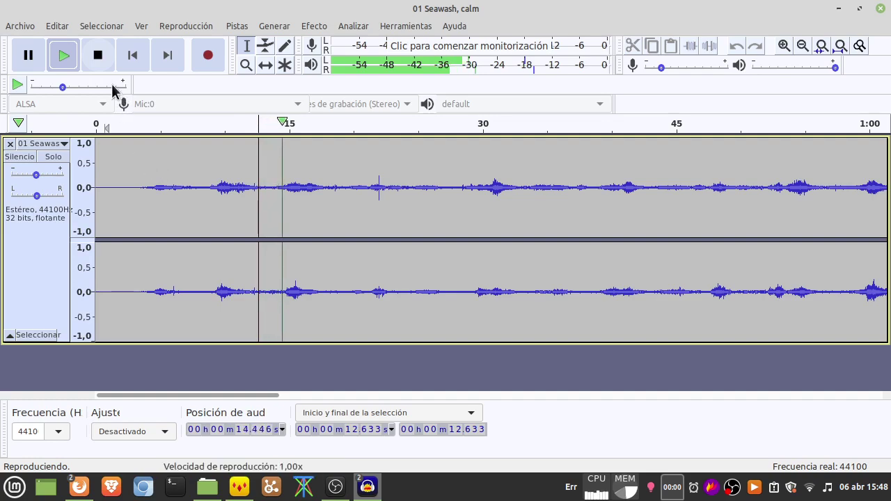
click(98, 55)
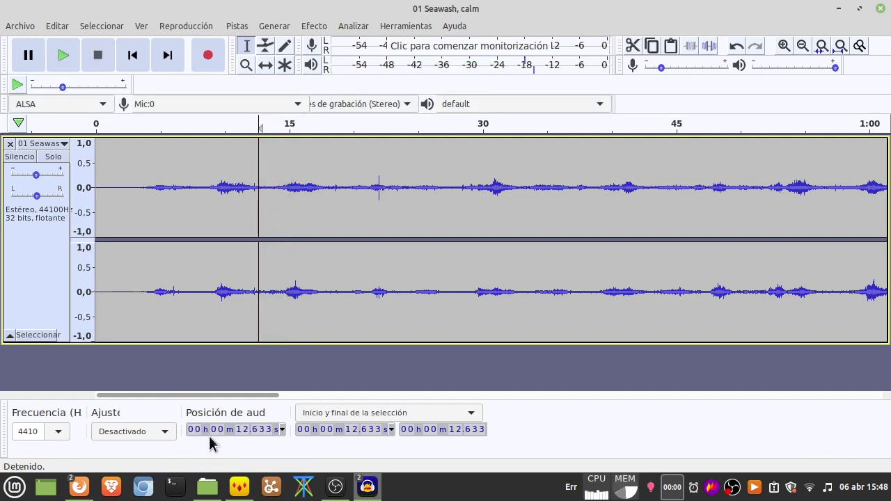
Step: Collapse the seawash track and import 19 Baby crying.mp3 as a new track below it
key(alt+Tab)
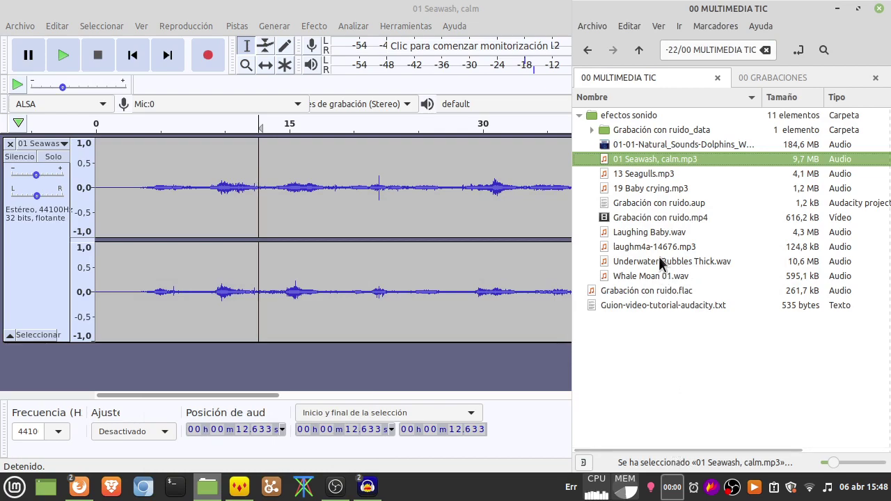
click(642, 189)
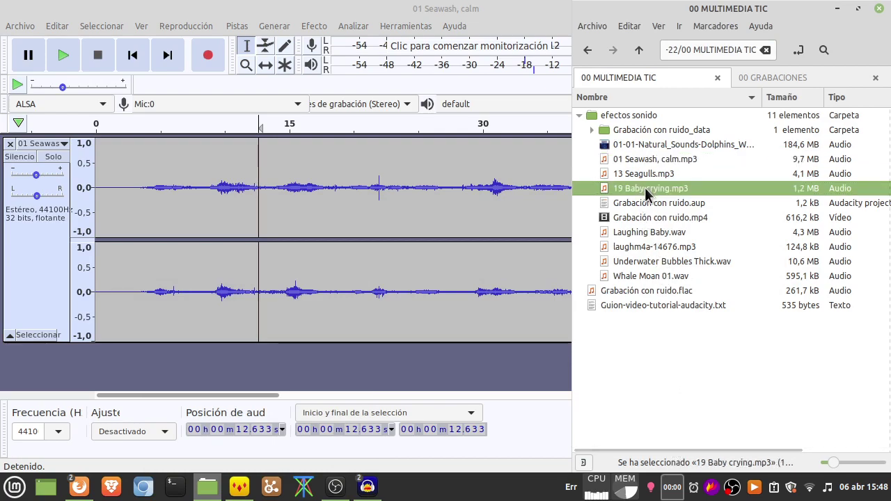
drag(174, 341, 174, 259)
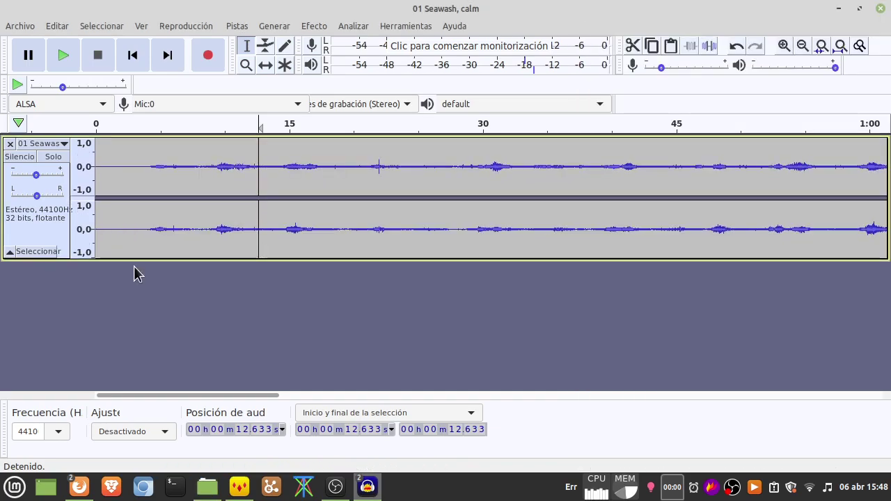
click(11, 252)
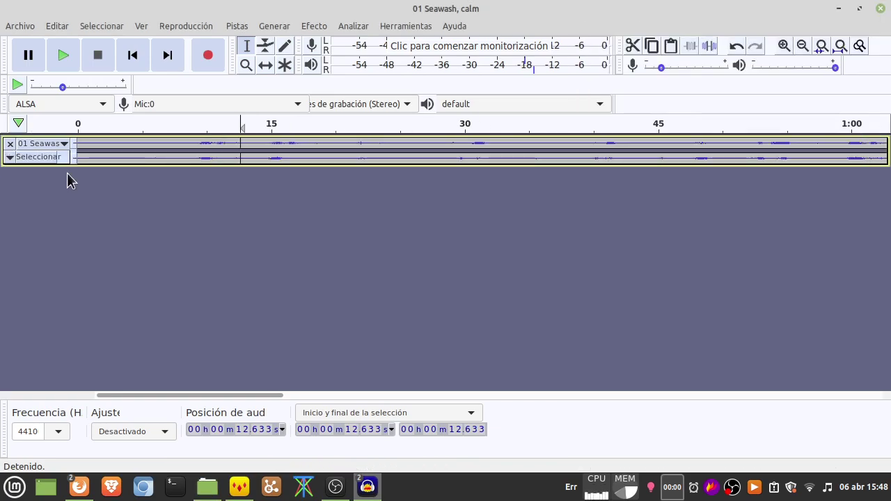
key(alt+Tab)
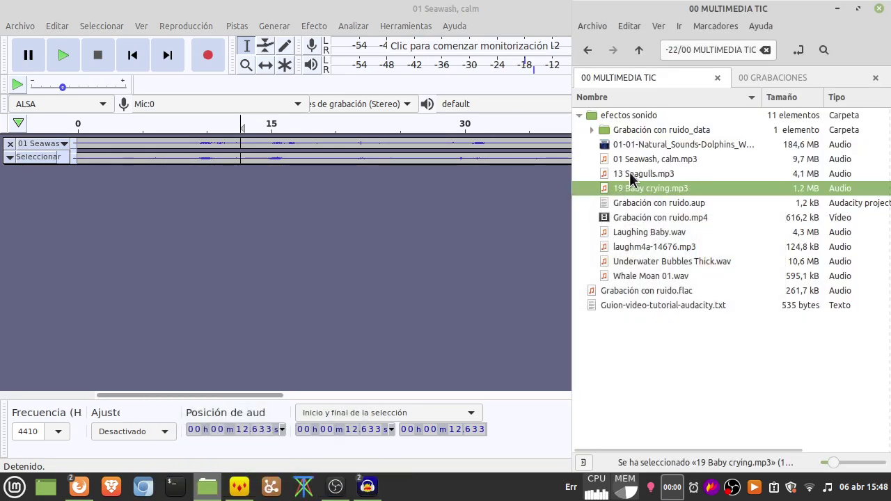
click(629, 174)
drag(629, 186, 153, 235)
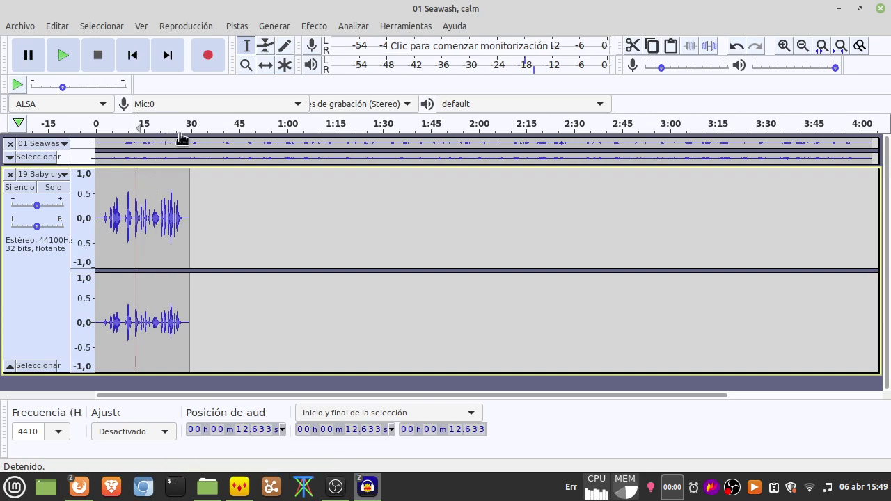
Step: Shift the baby crying clip to start at about 20 seconds and lower its track gain slightly
click(265, 64)
drag(163, 222, 229, 222)
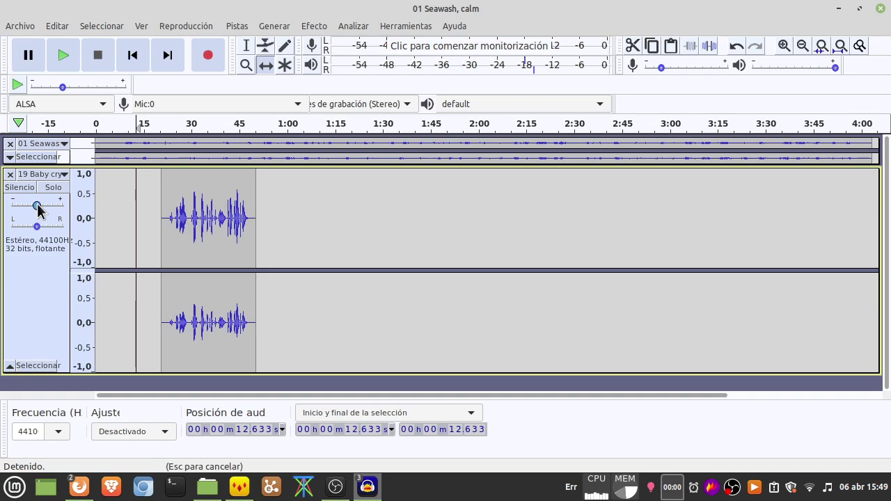
drag(36, 209, 35, 210)
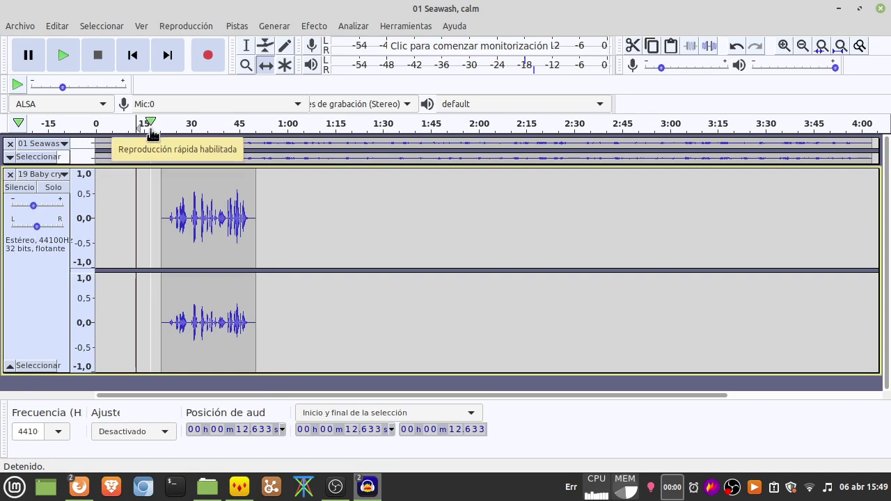
Step: Play the mix from about 17 seconds to listen to the baby crying over the seawash, and stop playback
click(150, 129)
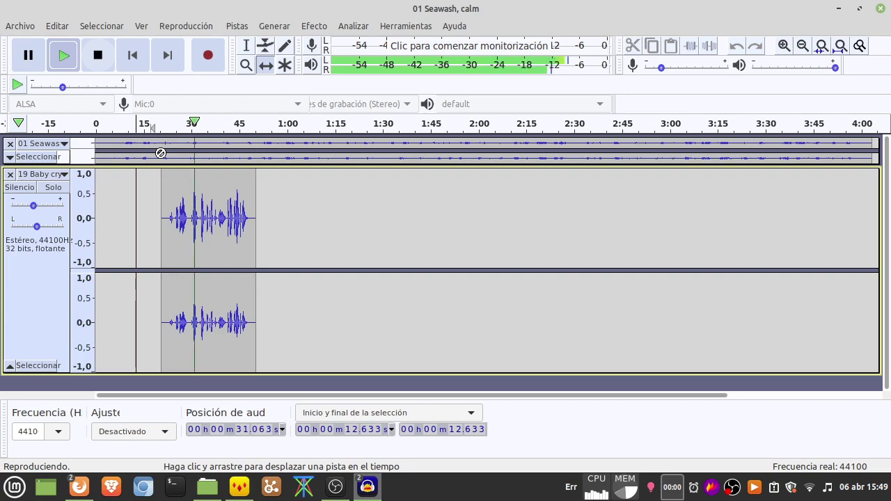
click(99, 56)
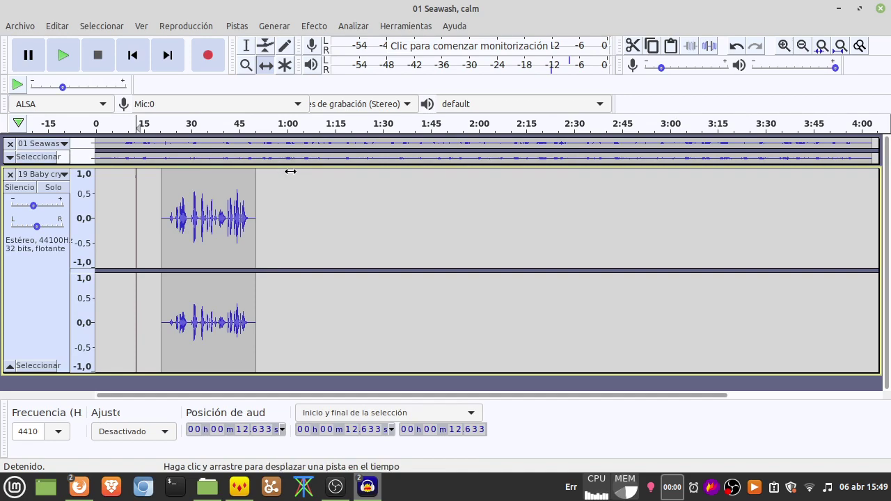
Step: Reduce the baby crying track's height and import Underwater Bubbles Thick.wav as a third track below it
key(alt+Tab)
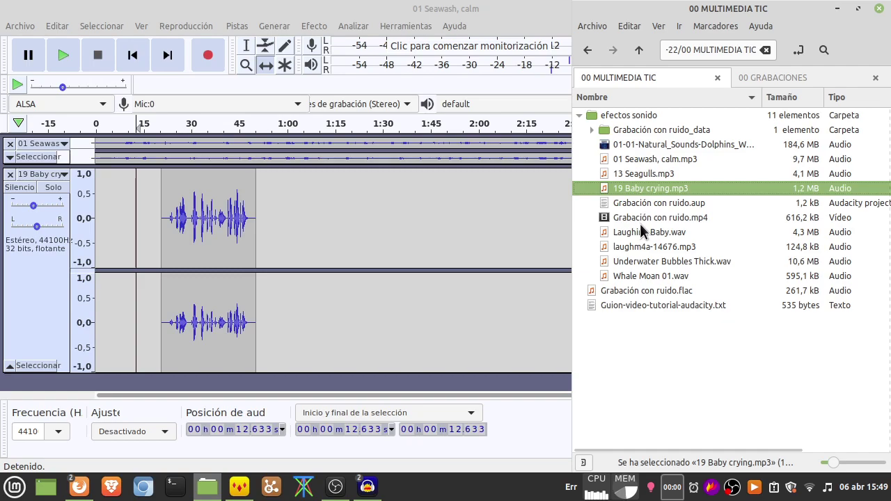
click(637, 263)
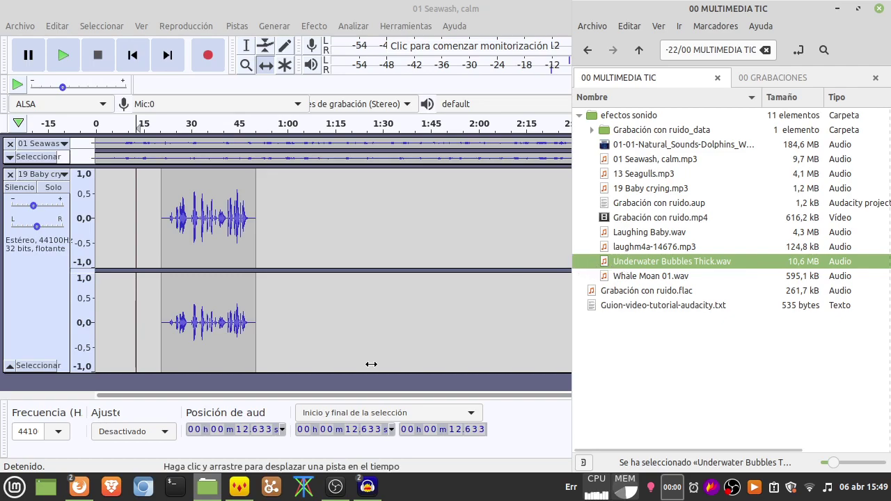
drag(369, 374, 327, 268)
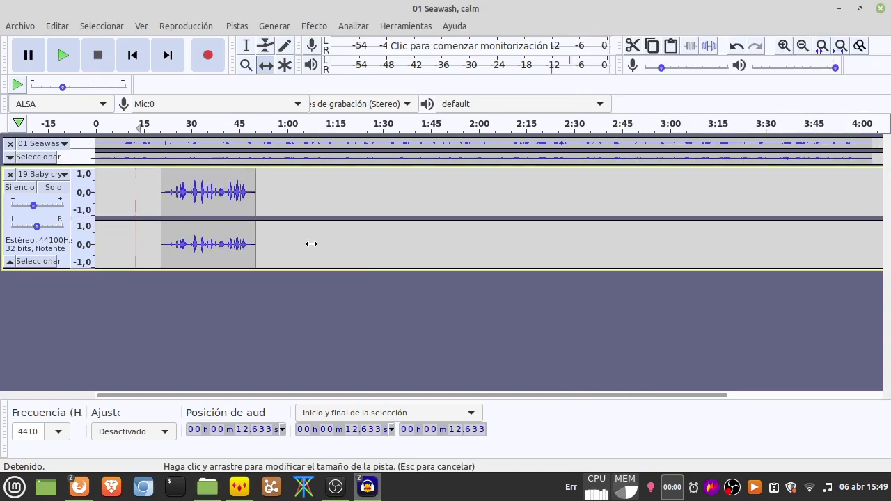
key(alt+Tab)
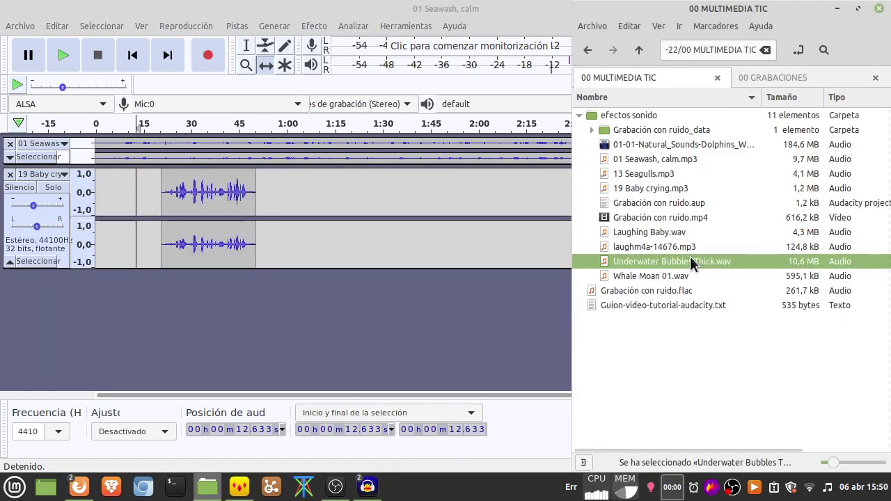
drag(689, 262, 391, 303)
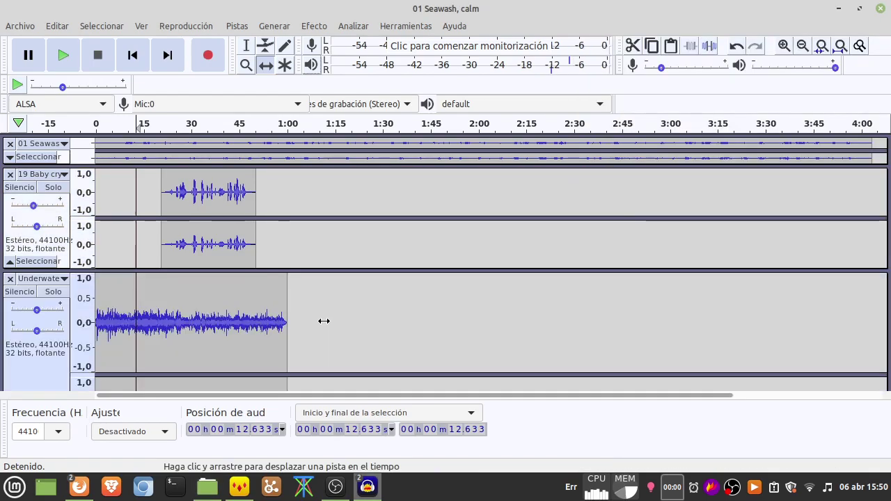
Step: Shift the underwater bubbles clip to start at about 34 seconds, overlapping the baby crying clip
scroll(295, 276, up, 3)
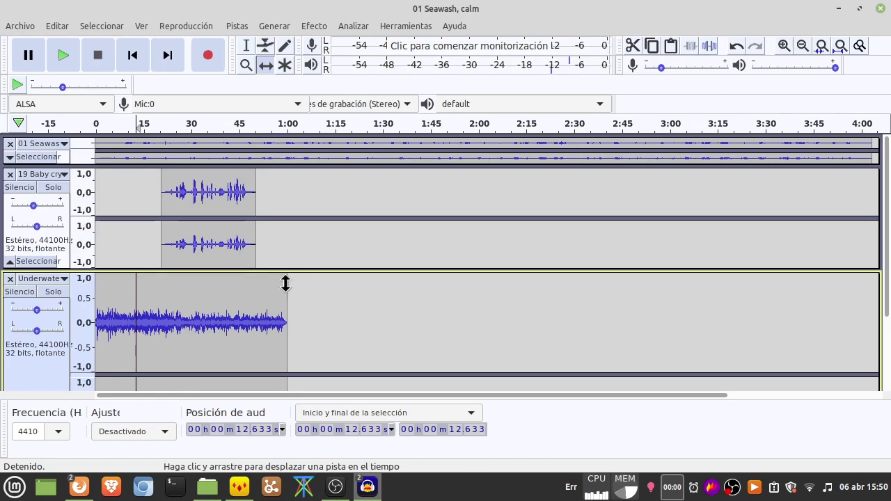
drag(201, 312, 306, 309)
scroll(307, 310, down, 2)
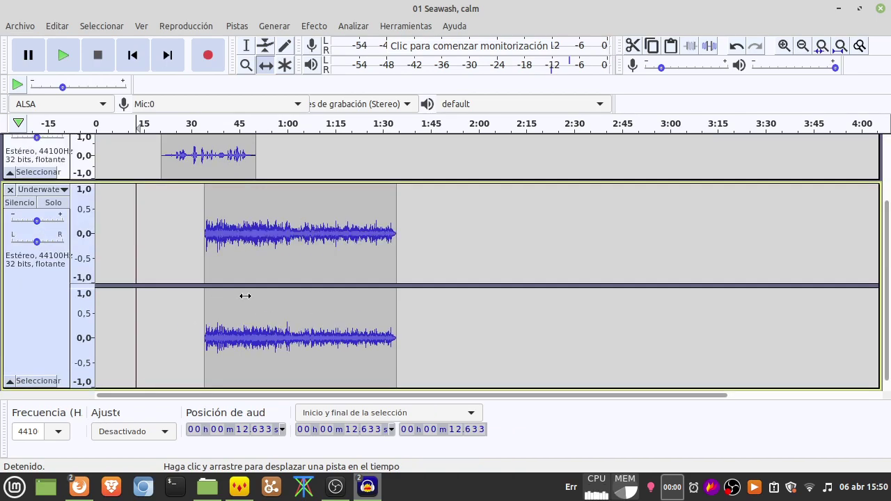
scroll(245, 296, up, 2)
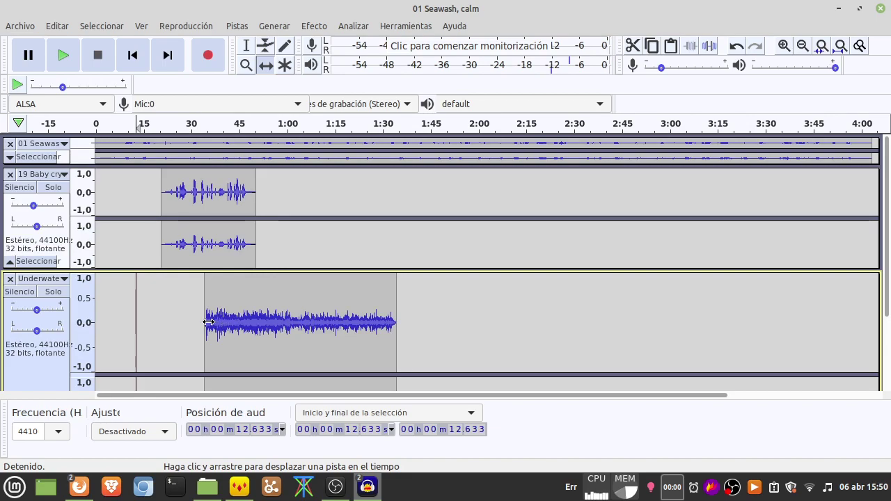
Step: Play the mix from about 34 seconds to check where the underwater bubbles enter, and stop playback
scroll(214, 320, up, 3)
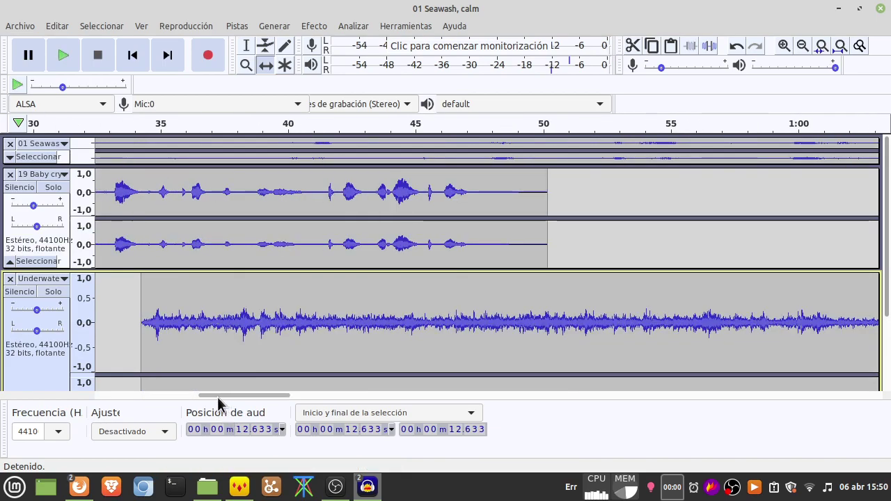
drag(218, 398, 213, 398)
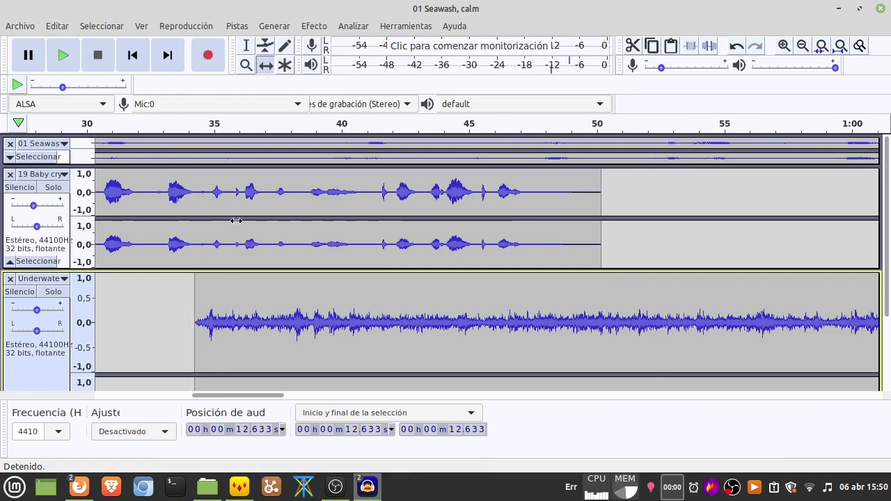
click(179, 121)
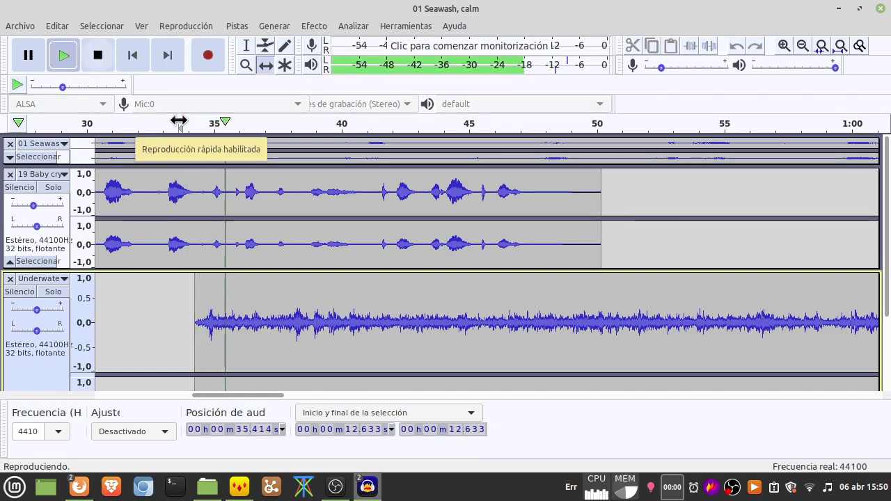
key(space)
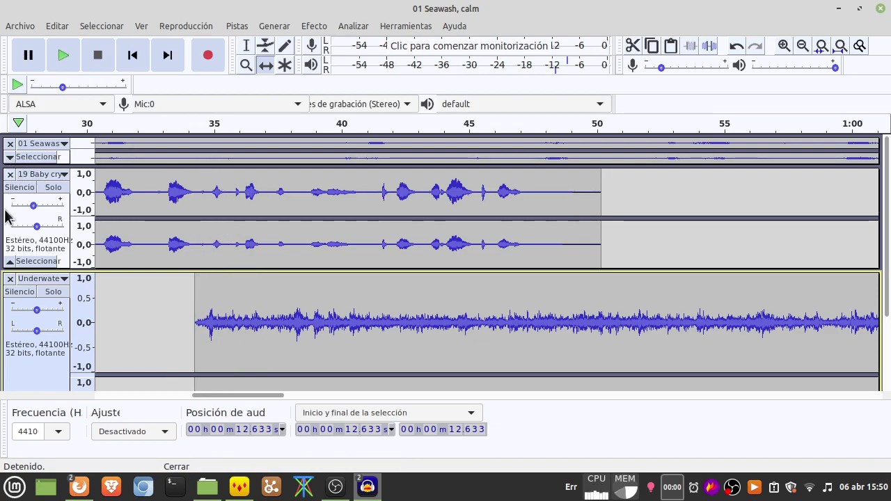
Step: Select the last part of the baby crying clip, from about 37 to 50 seconds
click(9, 262)
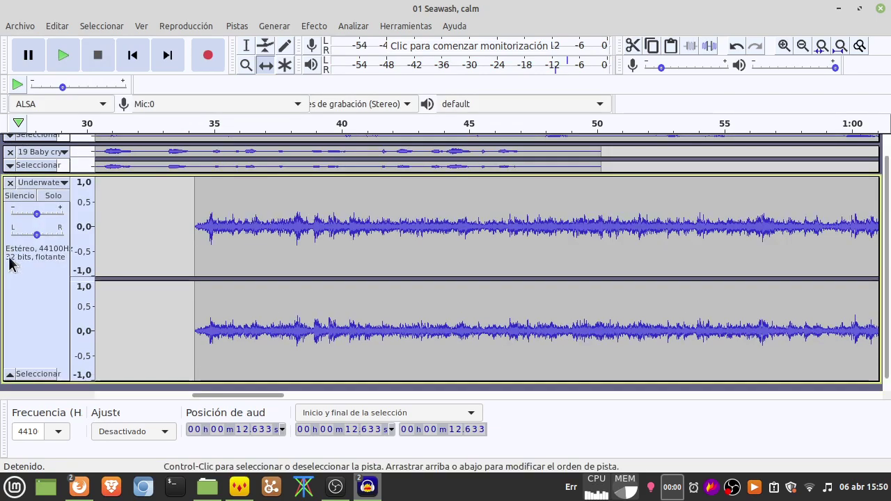
click(9, 167)
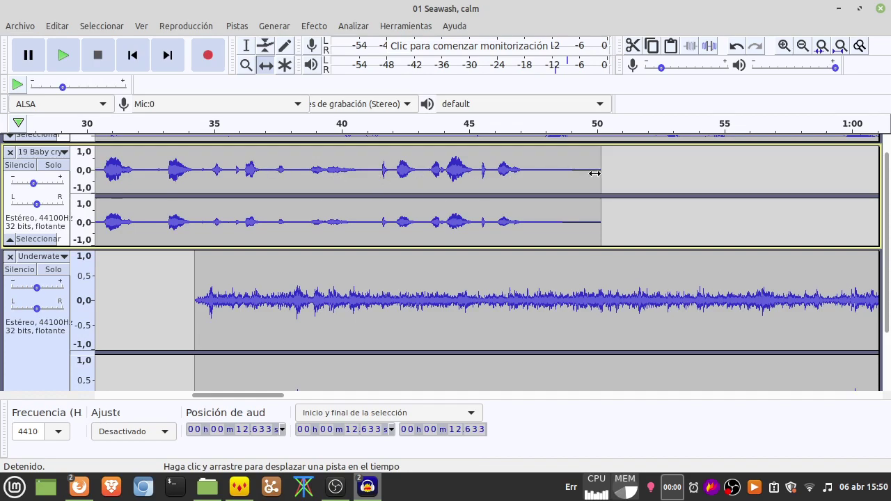
click(246, 46)
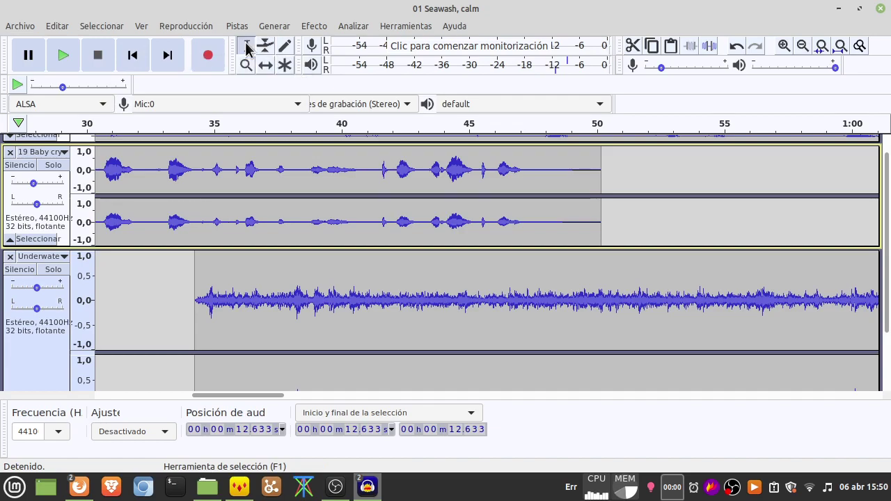
drag(604, 223, 266, 215)
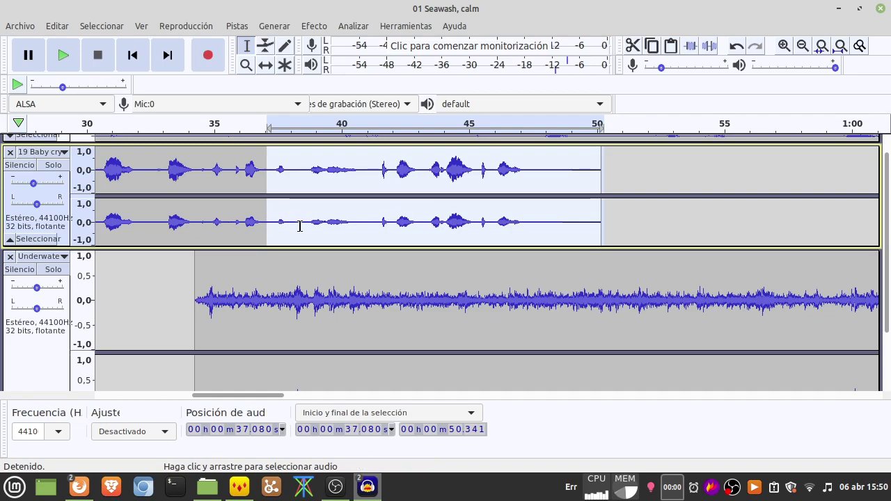
Step: Collapse the baby crying track and expand the seawash track
scroll(300, 225, up, 1)
click(10, 261)
scroll(14, 169, down, 1)
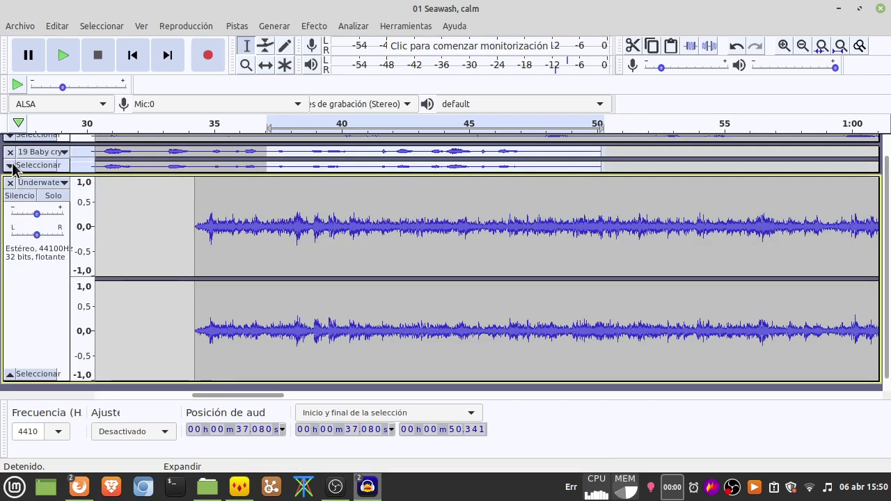
scroll(15, 182, up, 1)
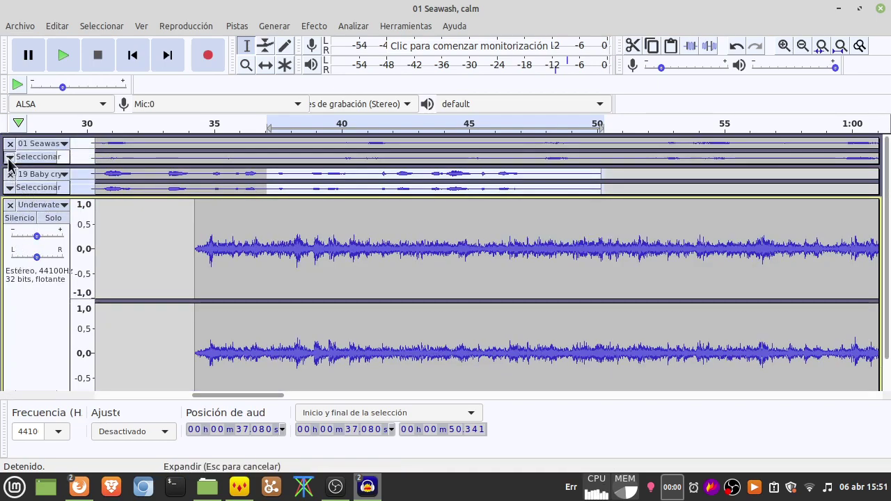
click(10, 157)
Step: Cut the seawash audio from about 50 seconds to the end of the clip
ctrl+scroll(570, 204, down, 5)
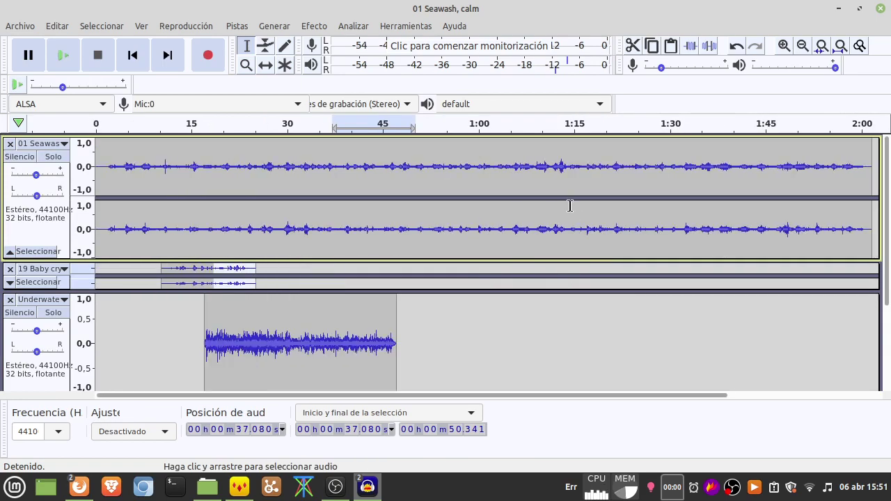
drag(303, 231, 135, 229)
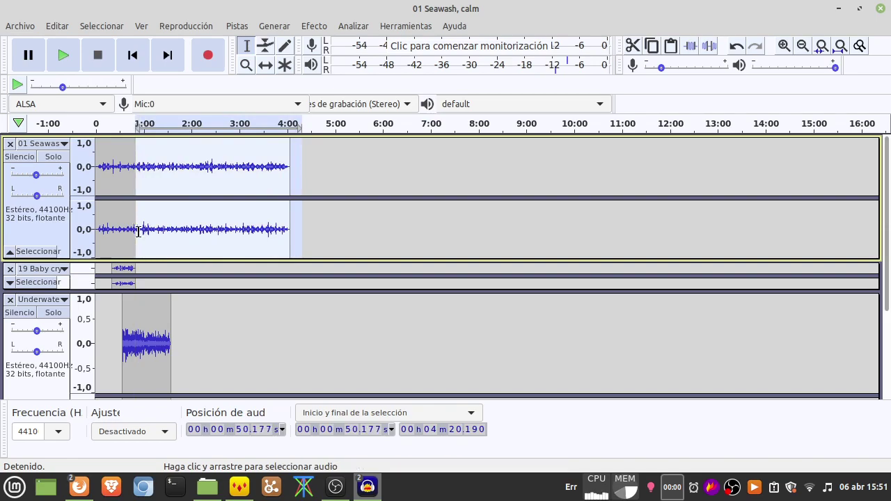
click(56, 26)
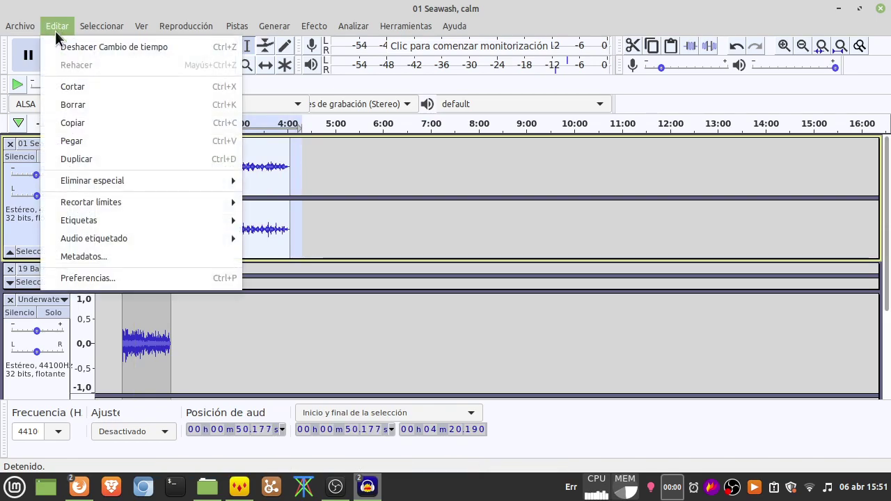
click(76, 90)
Step: Delete the seawash audio from 40 seconds to the end of the clip
scroll(124, 199, up, 5)
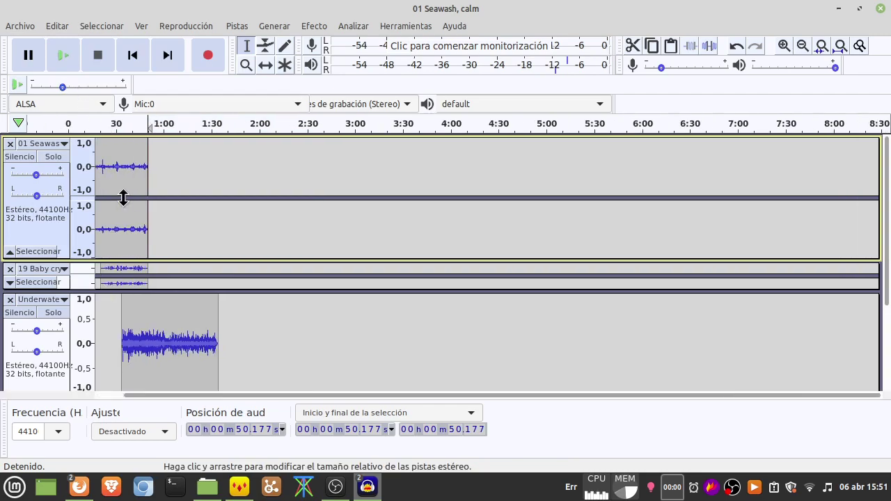
scroll(160, 226, left, 4)
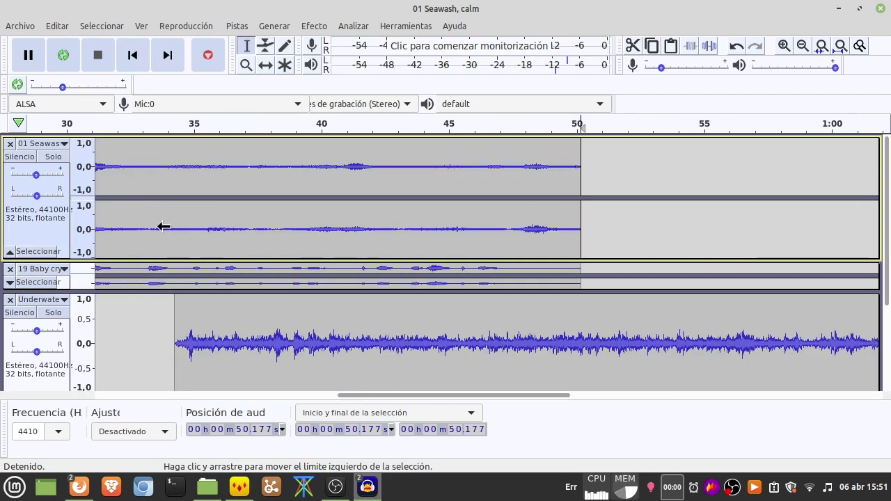
mouse_move(323, 396)
mouse_down()
mouse_move(289, 396)
mouse_move(307, 396)
mouse_up()
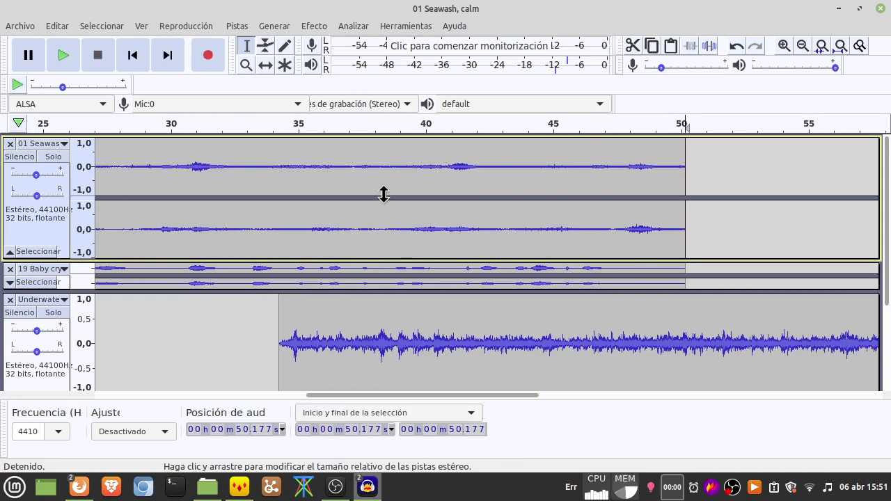
drag(693, 183, 426, 187)
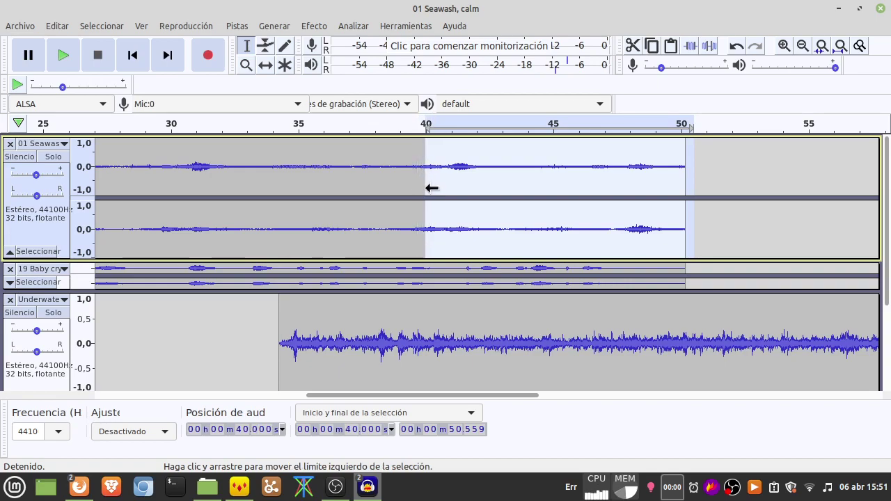
key(Delete)
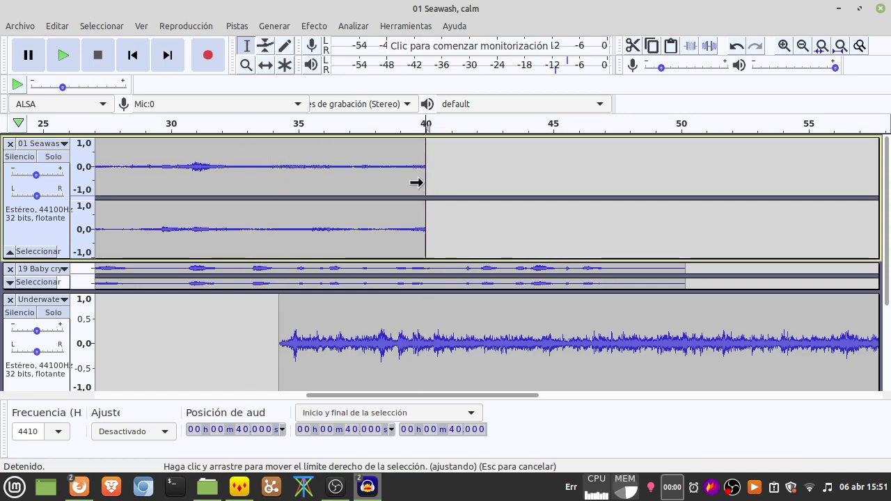
Step: Apply a fade-out (Desvanecer progresivamente) to the seawash clip between about 35 and 40 seconds
drag(416, 182, 291, 183)
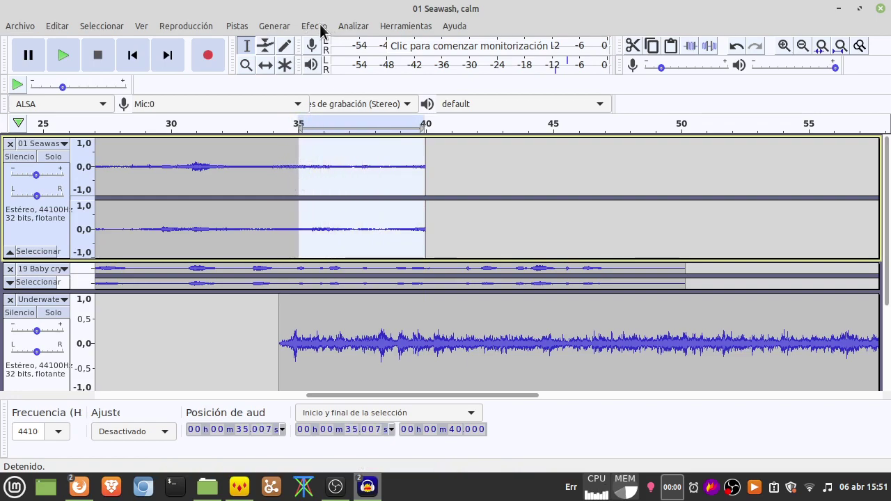
click(320, 25)
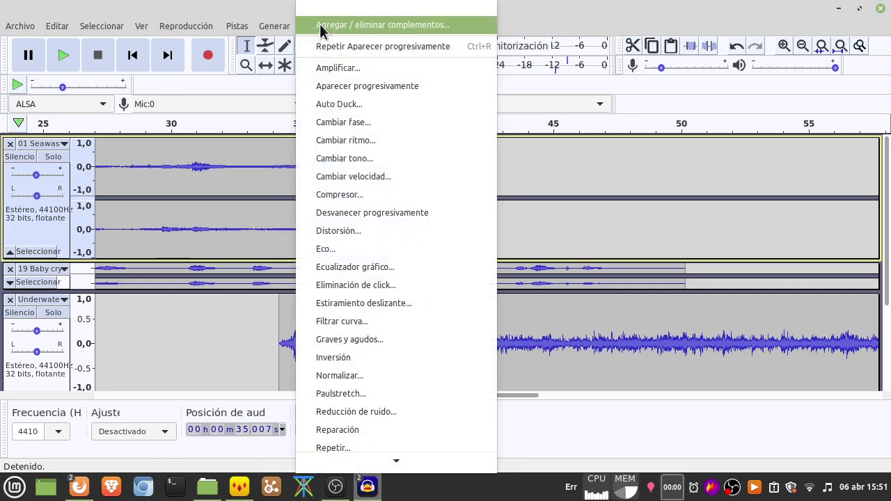
click(364, 212)
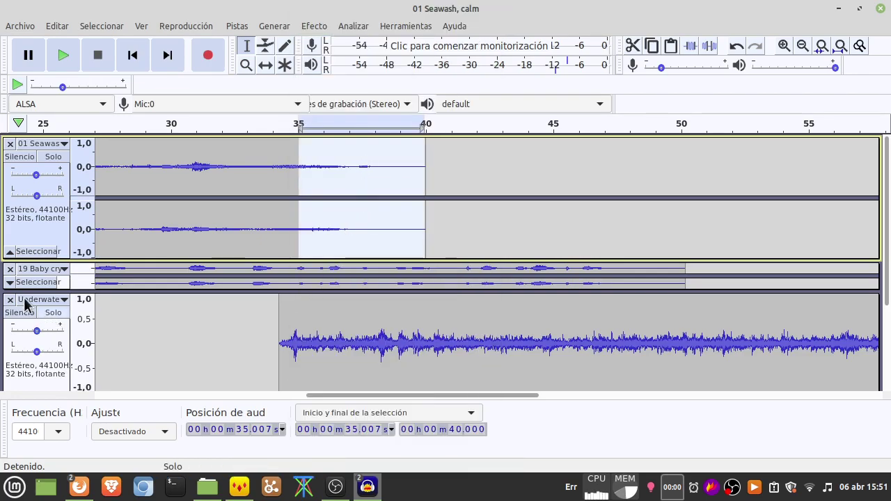
Step: Expand and enlarge the baby crying track, and collapse the seawash and underwater bubbles tracks
click(10, 282)
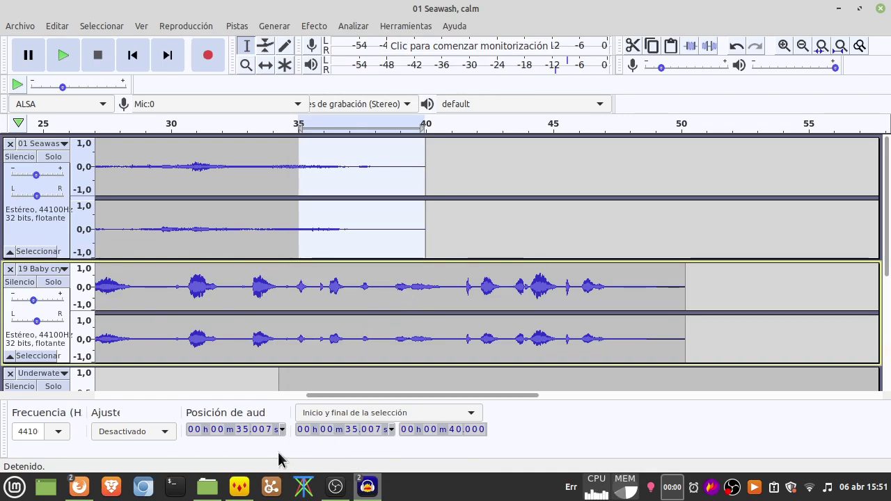
drag(346, 403, 307, 403)
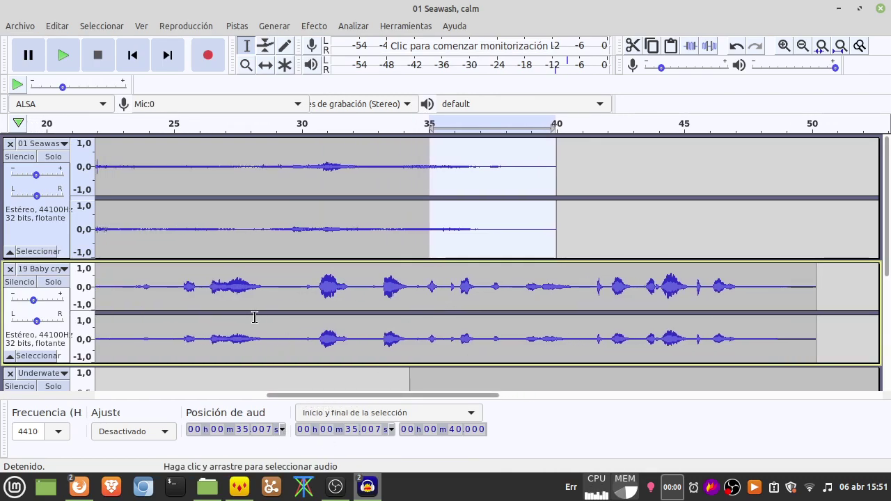
ctrl+scroll(255, 317, down, 1)
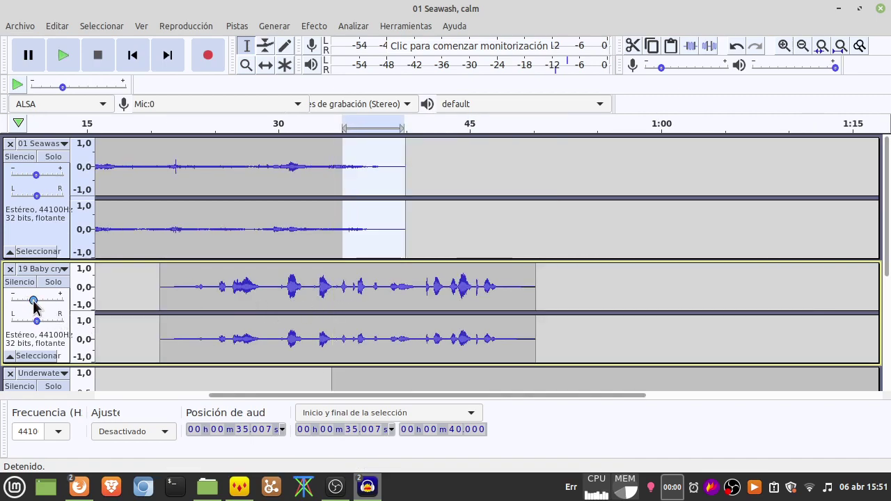
drag(33, 304, 33, 304)
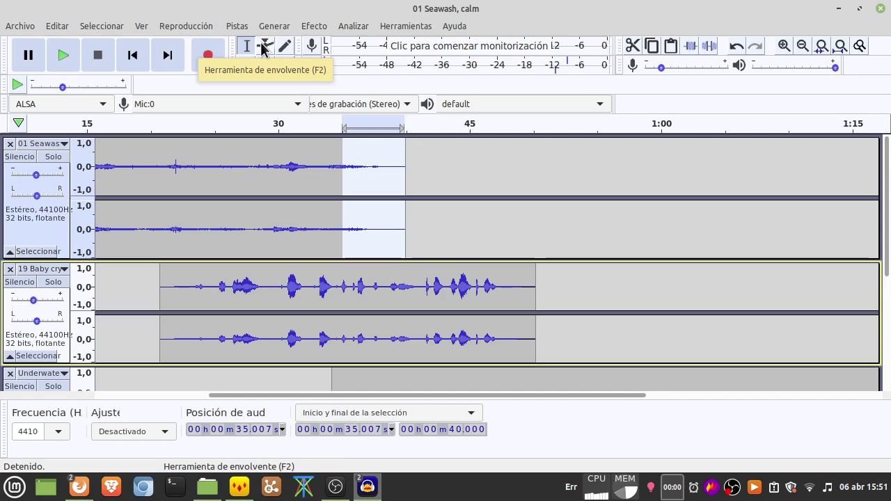
click(10, 252)
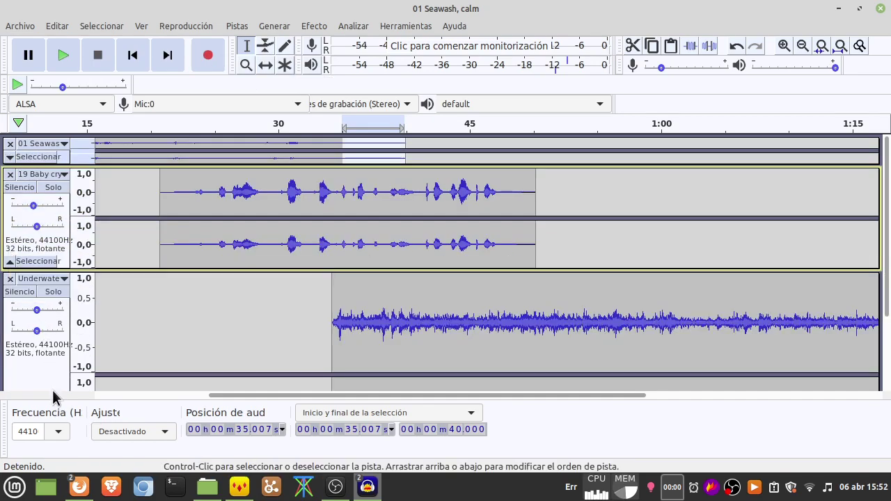
scroll(28, 380, down, 5)
click(9, 371)
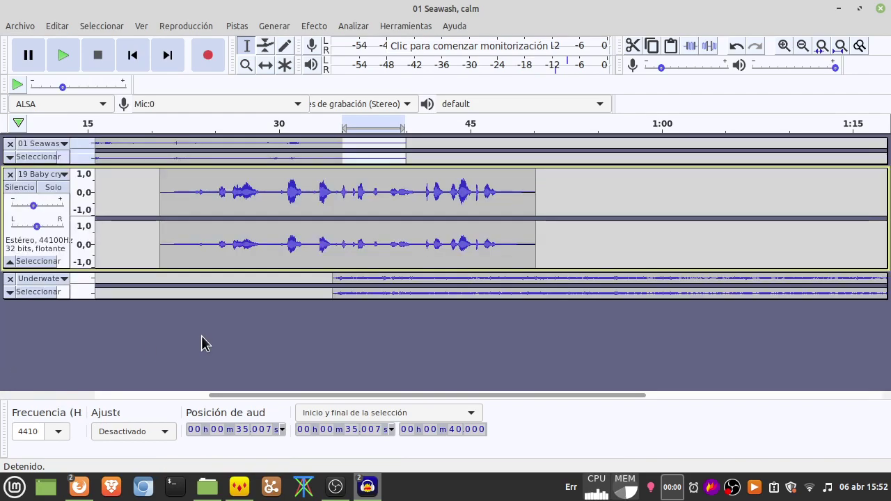
drag(149, 269, 150, 336)
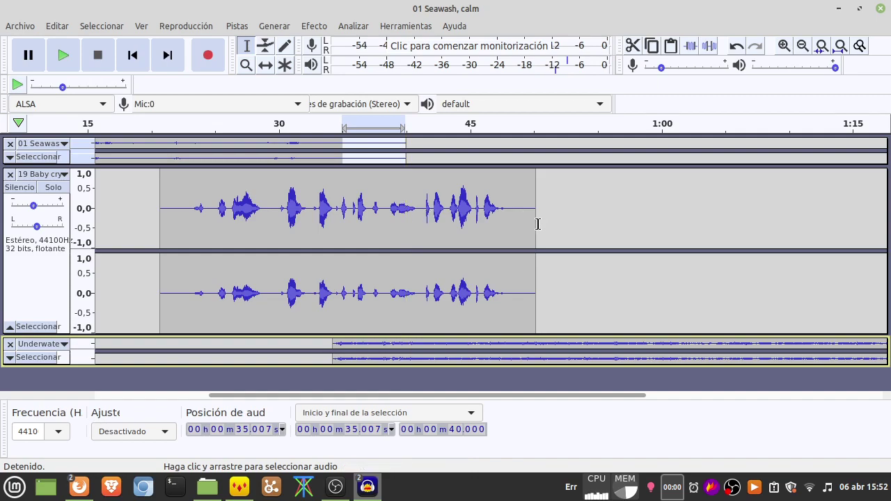
Step: Delete the baby crying audio from about 41 seconds to the end of the clip
drag(537, 224, 418, 220)
click(413, 224)
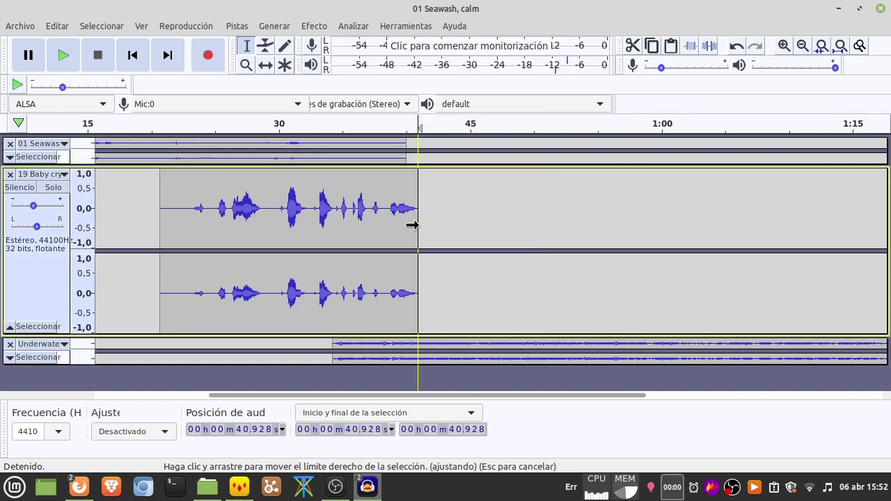
Step: Add envelope points to the baby crying clip at its start, about 26 s and about 30 s, and lower the volume at the last two
click(264, 45)
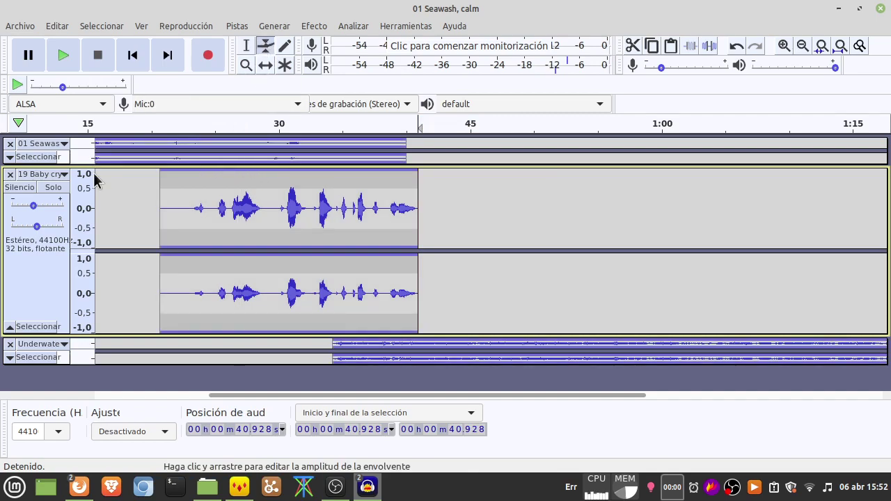
click(247, 46)
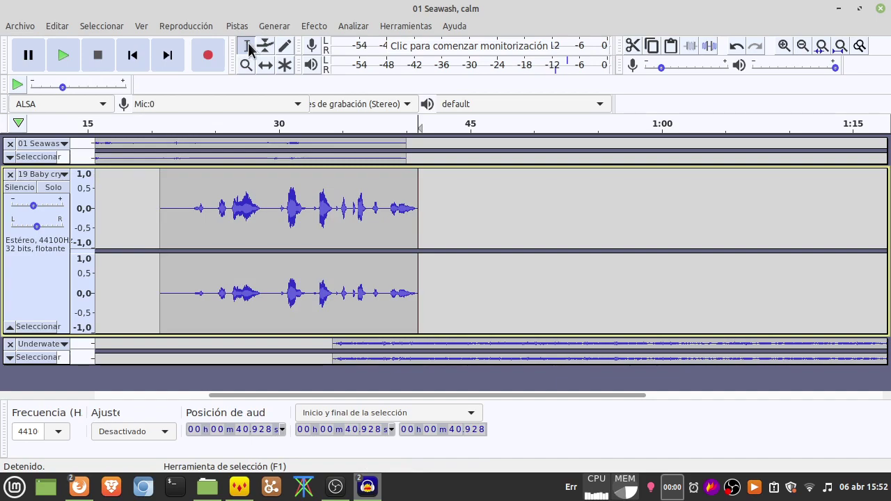
click(265, 46)
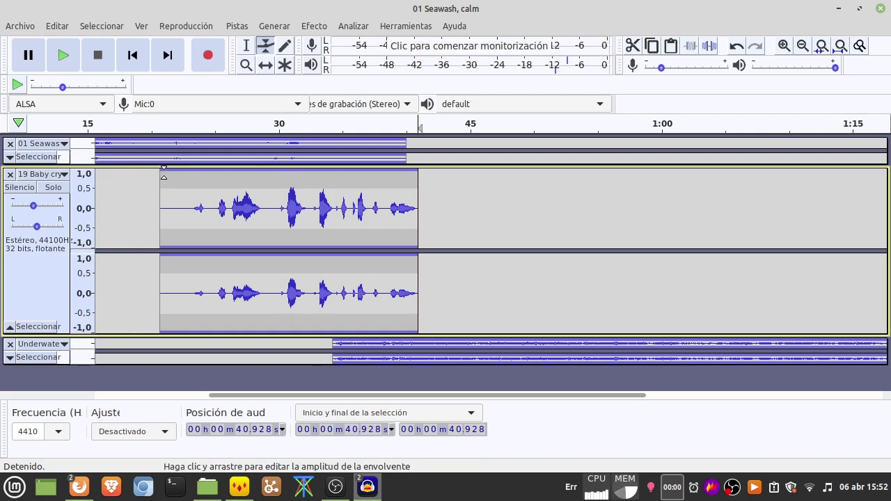
click(161, 172)
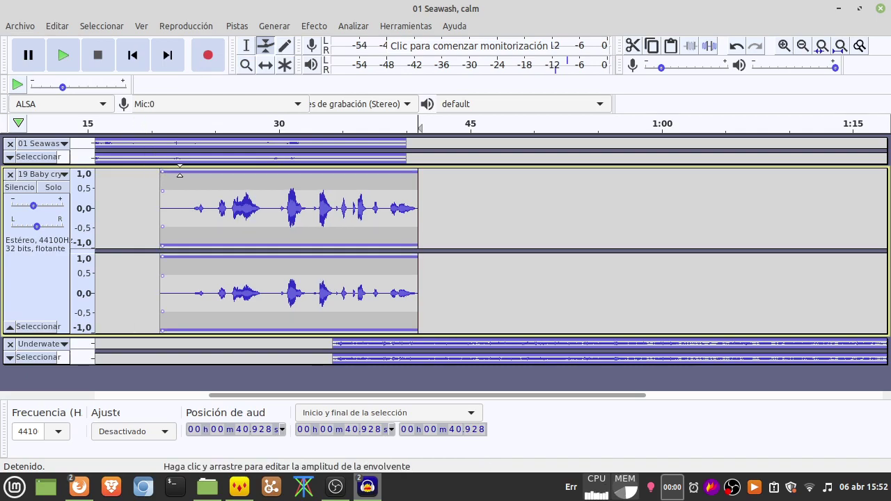
click(228, 172)
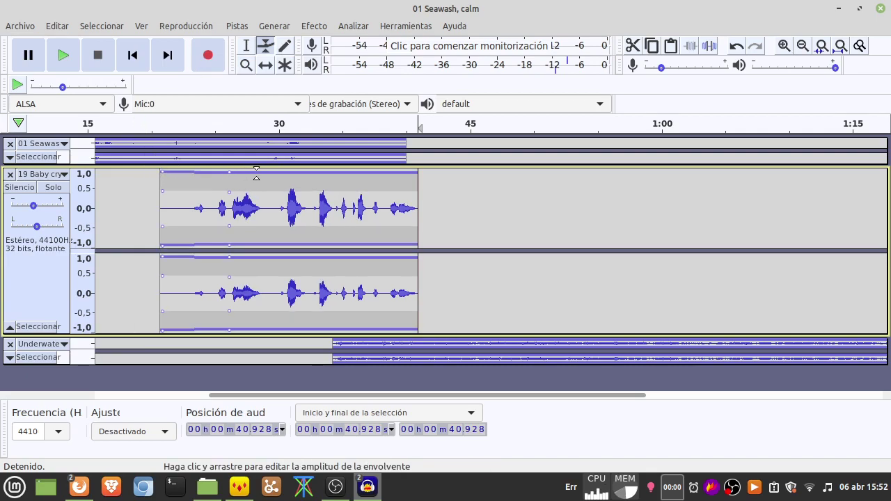
click(273, 172)
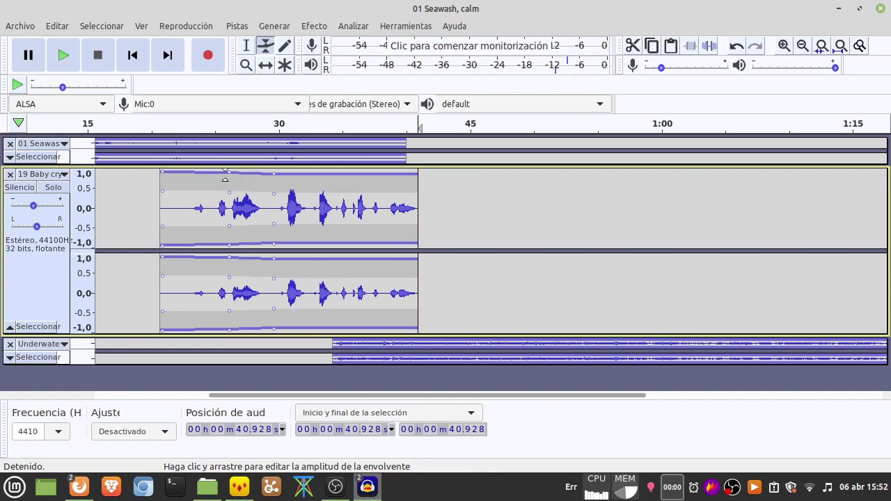
drag(229, 172, 275, 182)
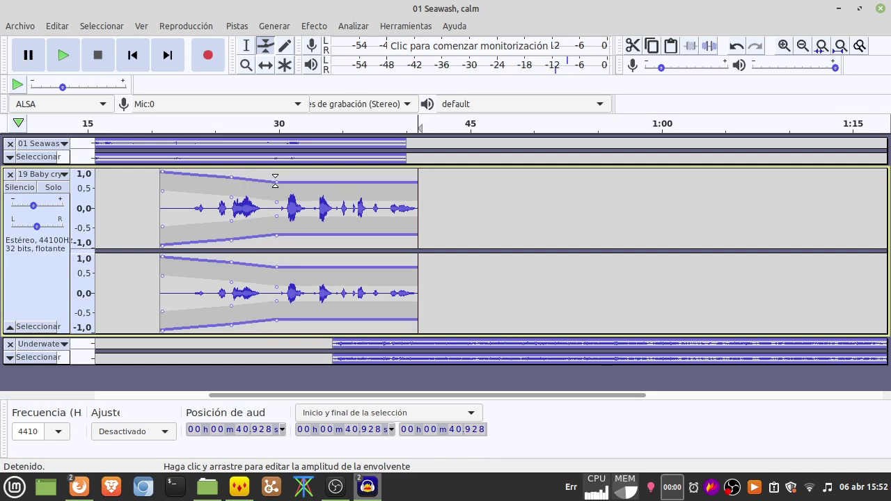
Step: Add envelope points at about 32 s, 34 s and the end of the baby crying clip, lowering the last two to taper the volume
click(306, 182)
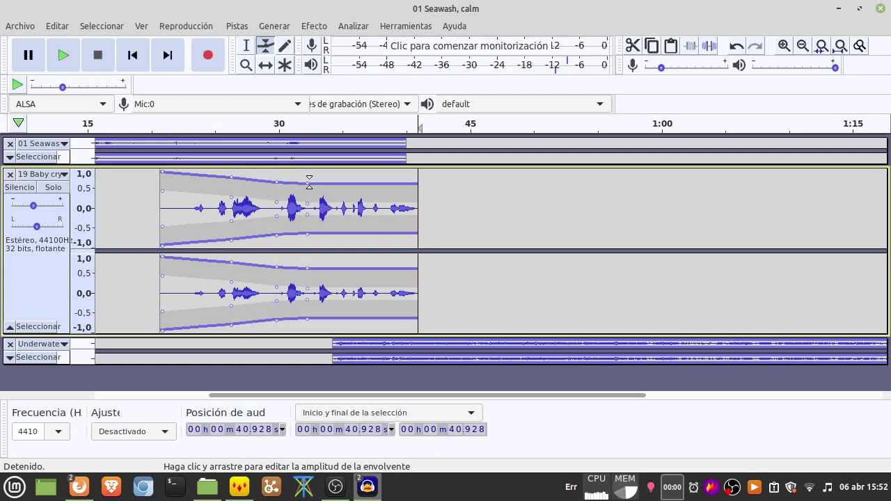
click(334, 183)
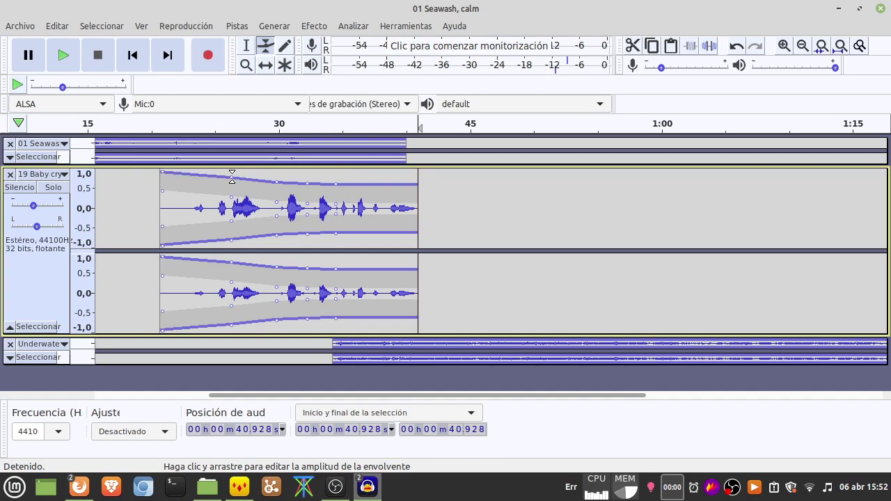
click(415, 186)
drag(415, 186, 415, 199)
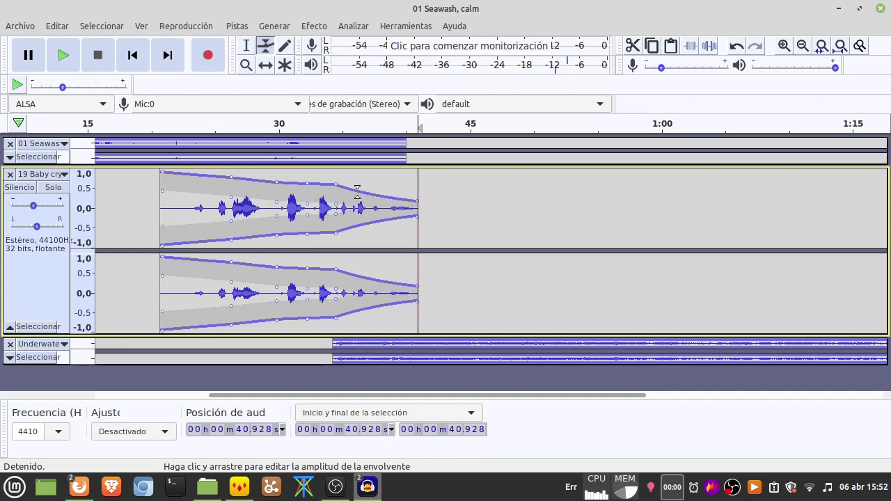
drag(336, 182, 336, 186)
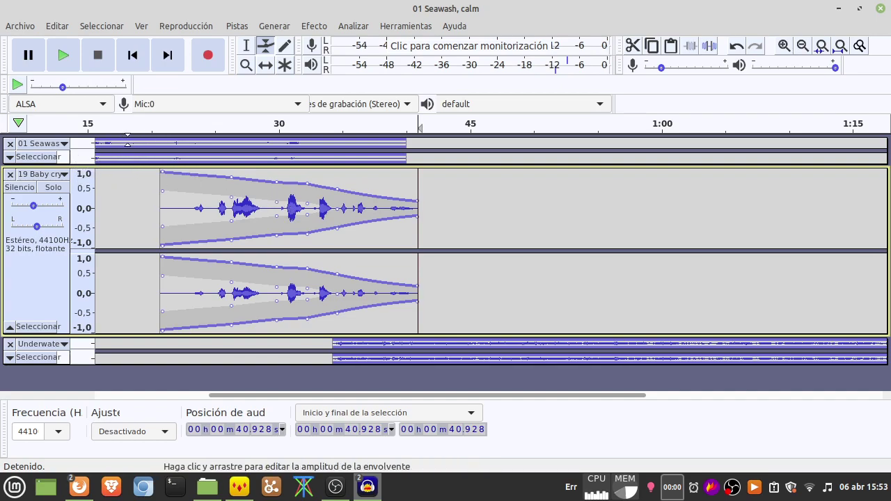
Step: Play the mix from about 19 to 41 seconds, and lower the baby crying envelope further at the clip's end and start
click(133, 129)
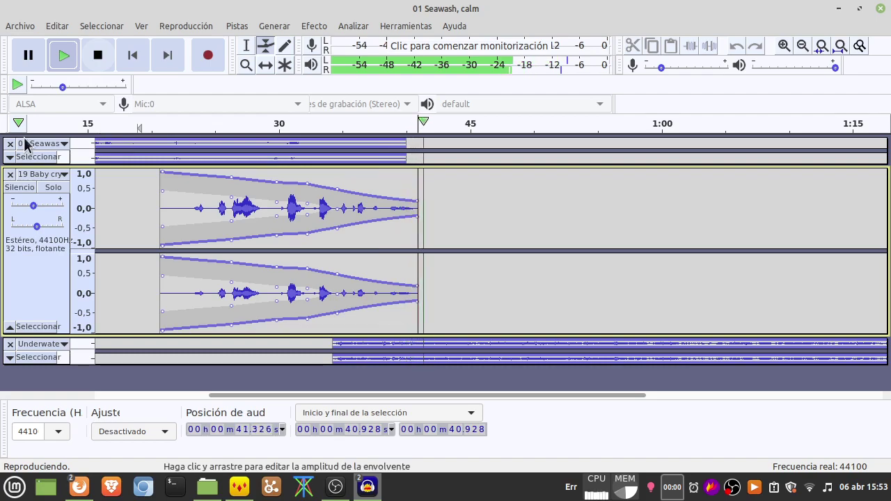
click(98, 55)
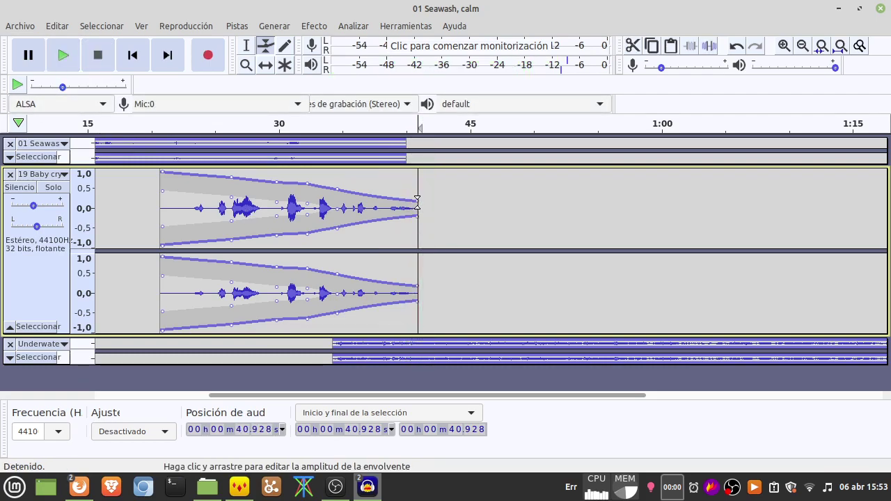
drag(418, 201, 418, 205)
drag(417, 202, 418, 204)
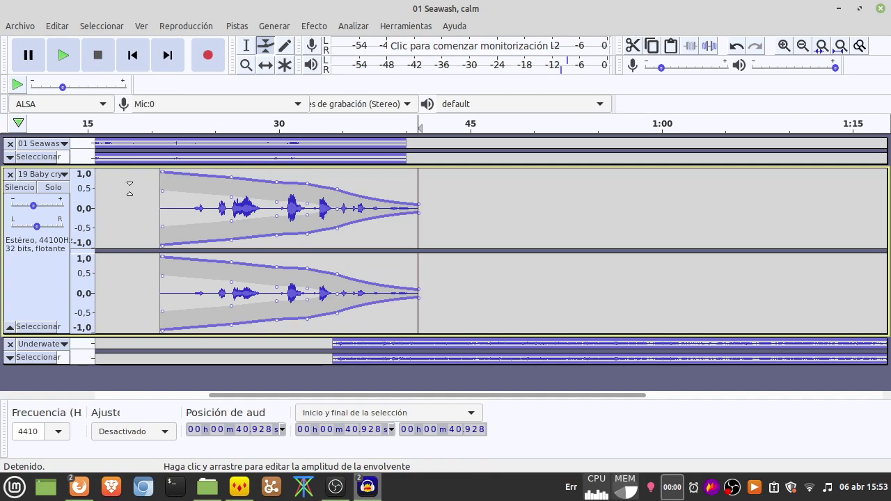
drag(162, 172, 339, 186)
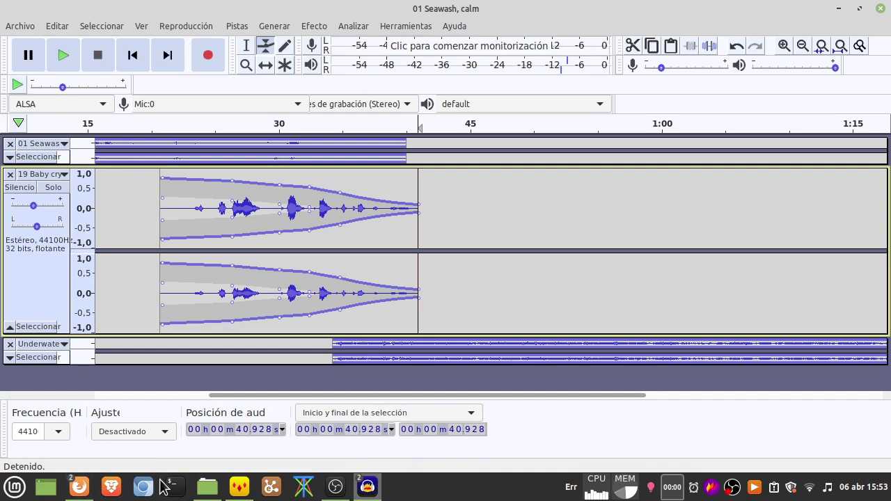
Step: Collapse the baby crying track and import 01-01-Natural_Sounds-Dolphins_Whales-LLS.wma from the efectos sonido folder as a new track
click(210, 487)
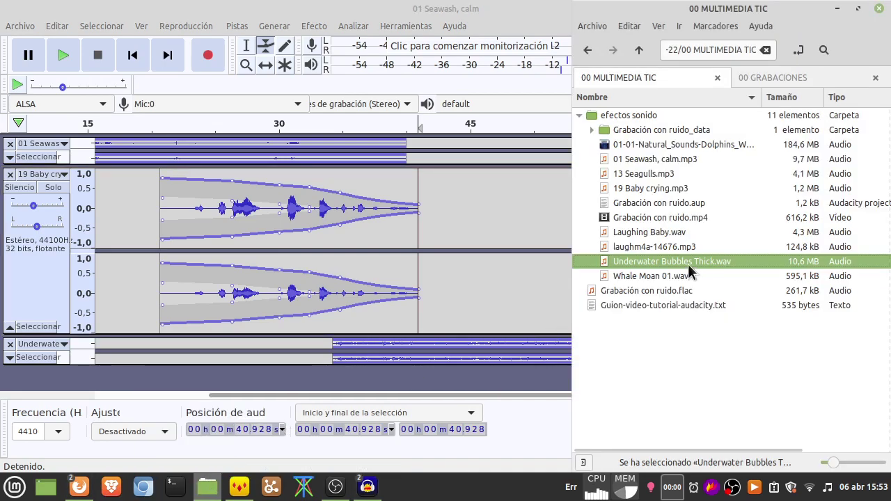
click(652, 144)
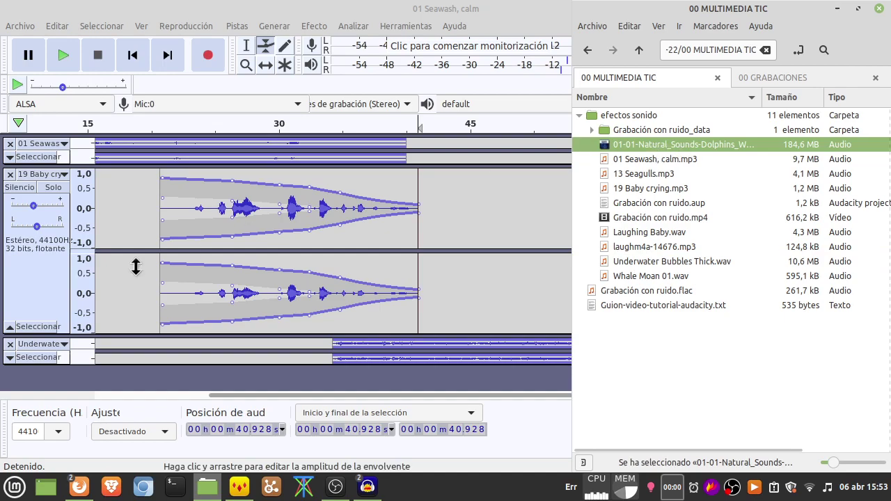
click(9, 326)
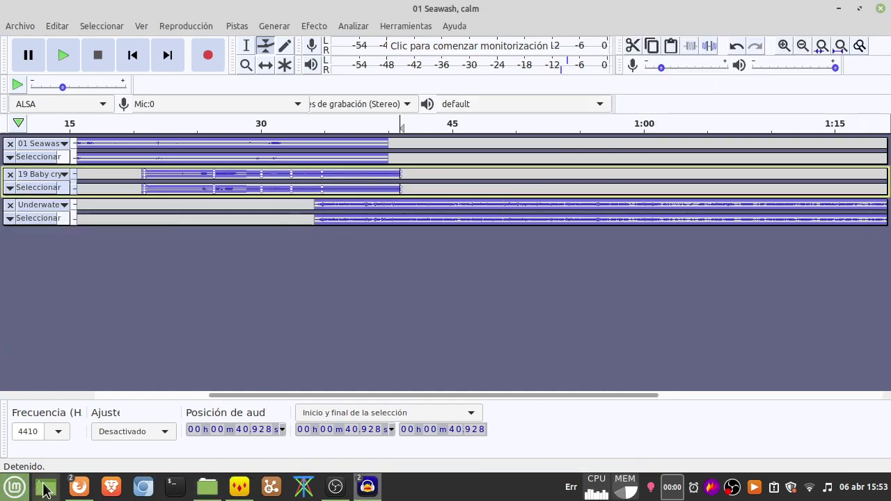
click(208, 486)
drag(621, 140, 314, 276)
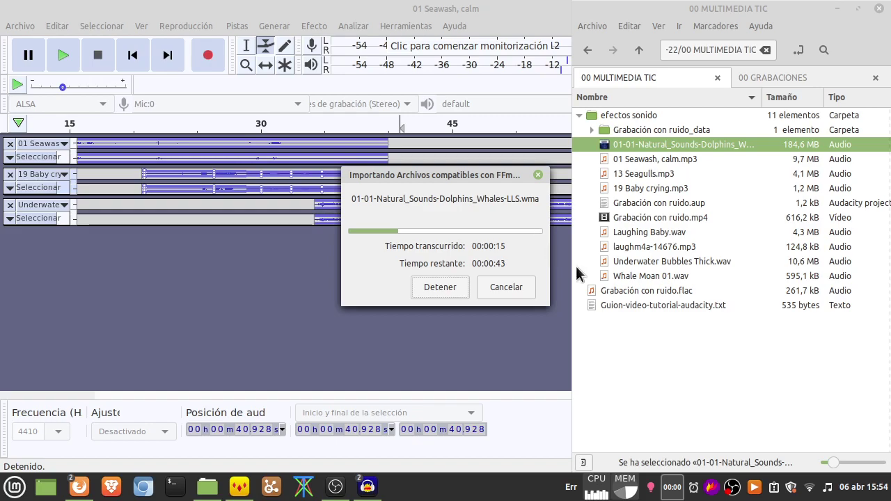
click(663, 233)
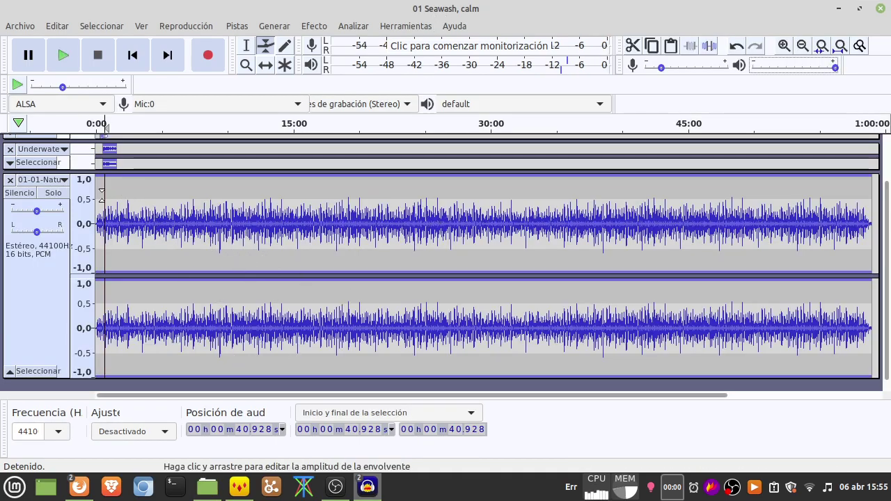
Step: Solo the dolphins and whales track and listen to it from about 41 to 53 seconds
click(56, 197)
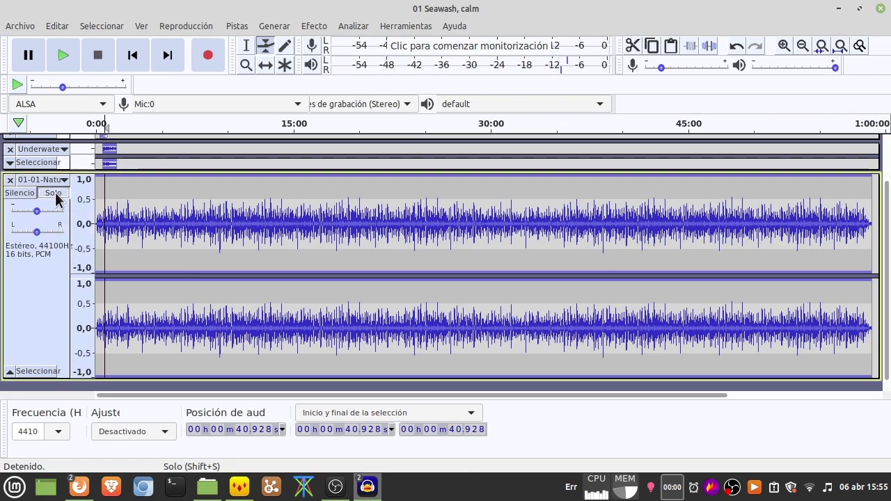
click(65, 57)
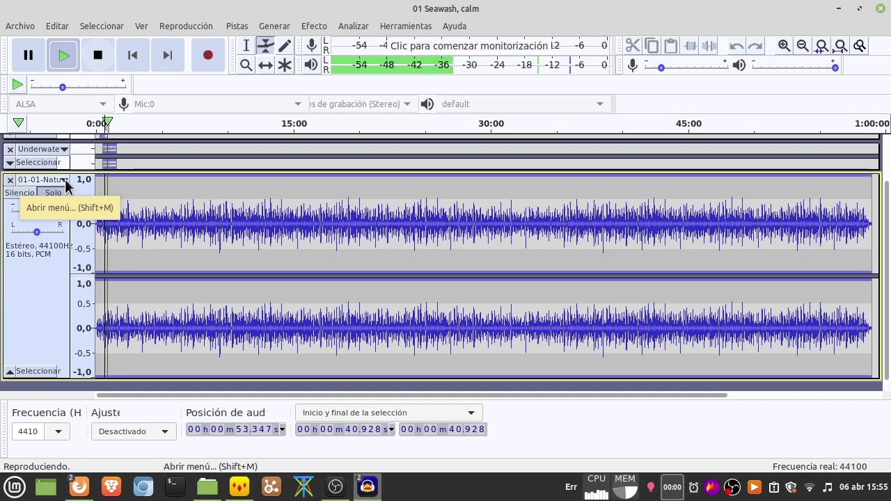
click(97, 55)
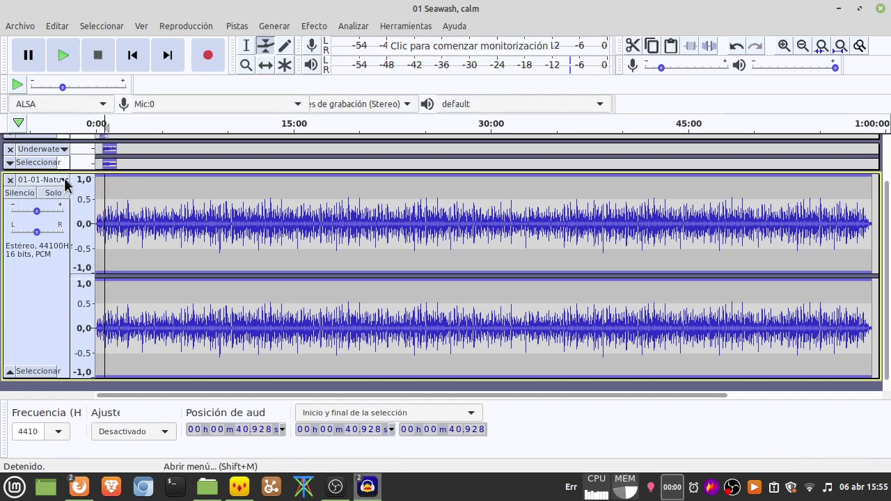
Step: Enlarge the underwater bubbles track above the dolphins and whales track
click(144, 174)
drag(145, 180, 157, 292)
scroll(156, 293, down, 2)
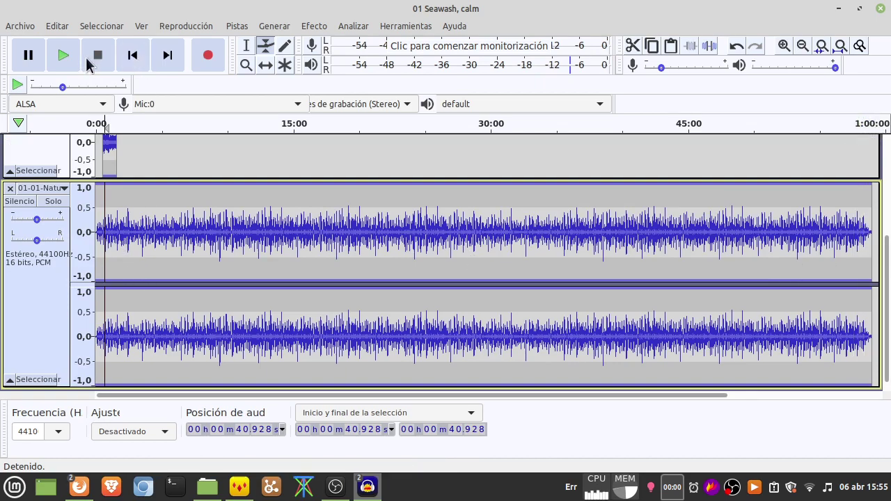
Step: Shorten the dolphins and whales clip in two cuts, deleting everything after about 4:55 and after about 2:58
click(247, 45)
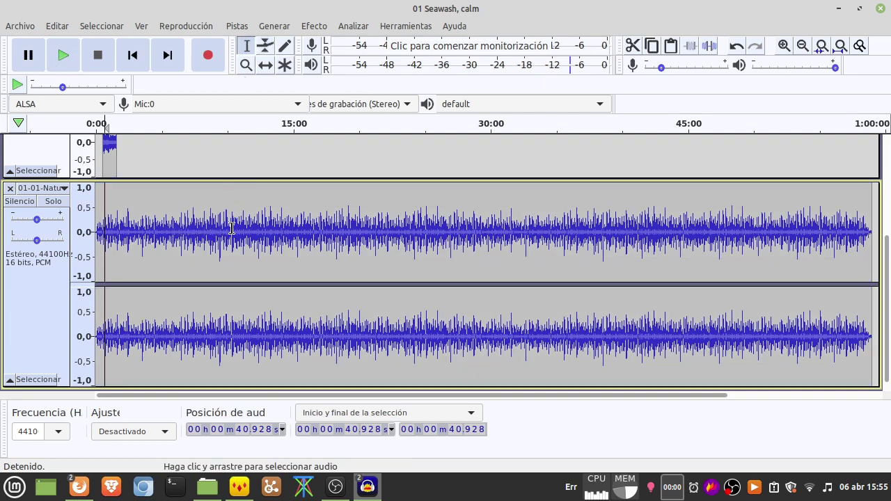
drag(160, 229, 879, 244)
key(Delete)
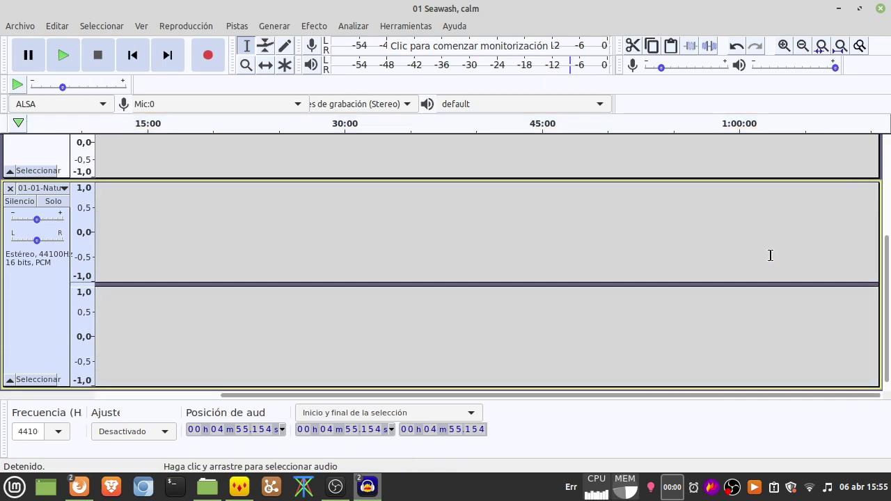
key(Home)
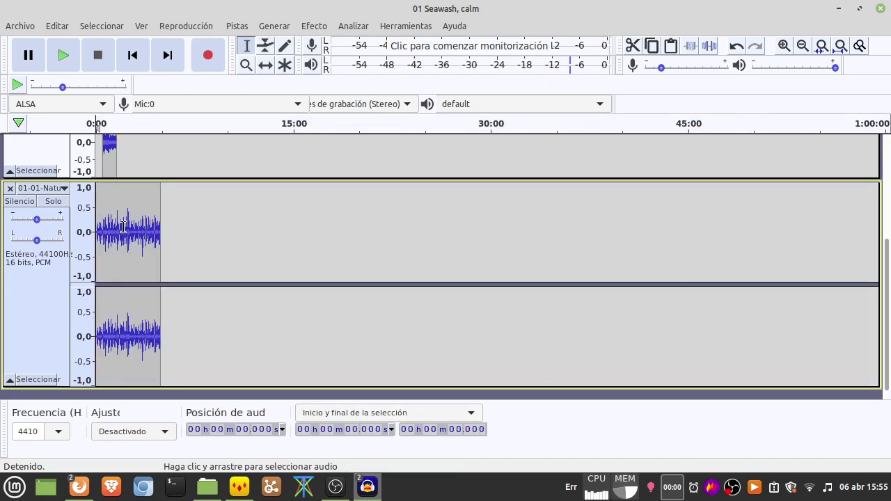
drag(168, 231, 135, 232)
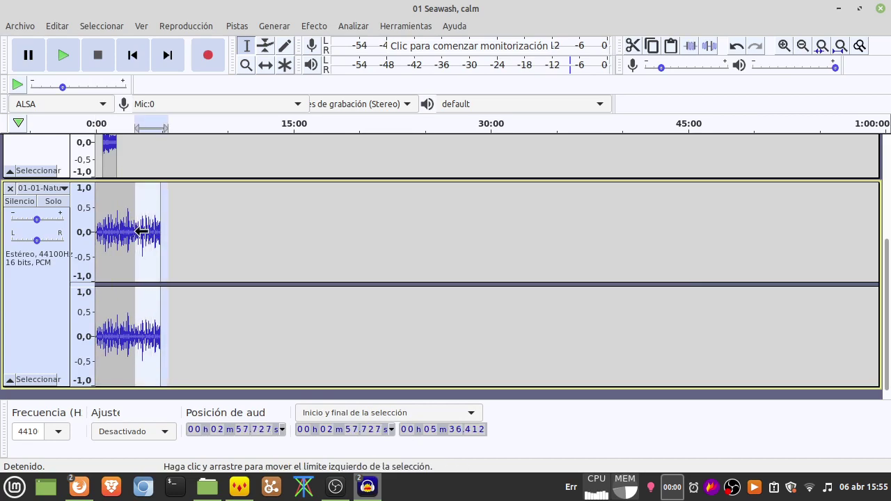
key(Delete)
Step: Zoom the timeline to show the whole dolphins and whales clip, and expand the seawash track
key(ctrl+1)
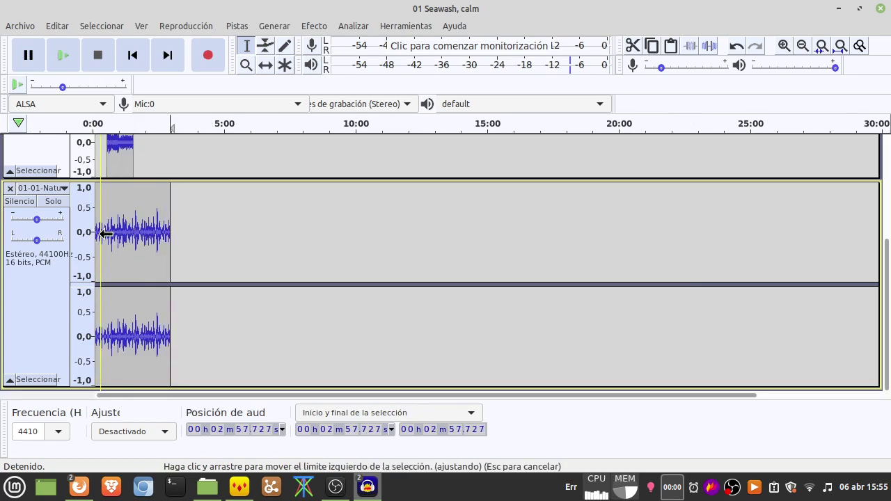
key(ctrl+1)
key(ctrl+1)
key(ctrl+1)
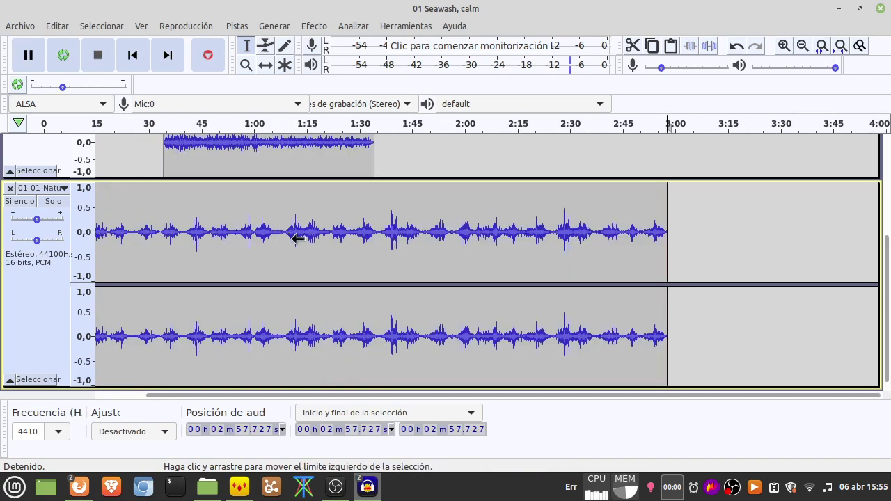
scroll(297, 238, left, 1)
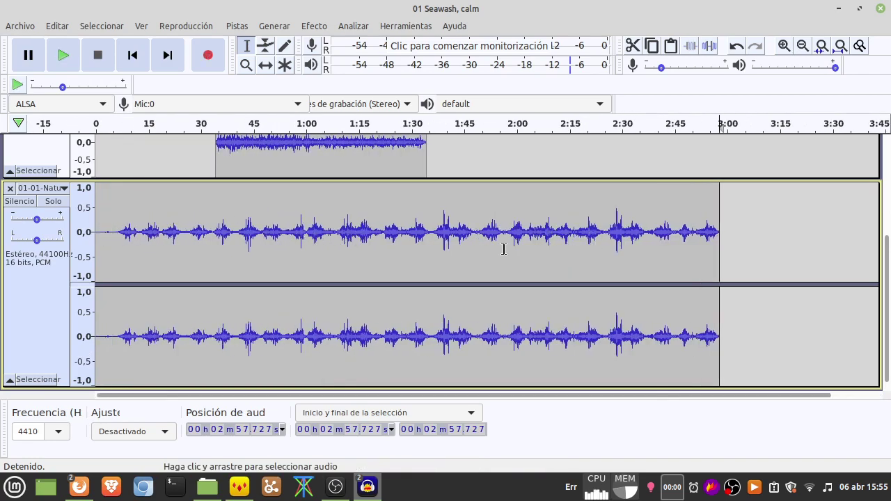
drag(883, 303, 875, 229)
scroll(873, 202, up, 2)
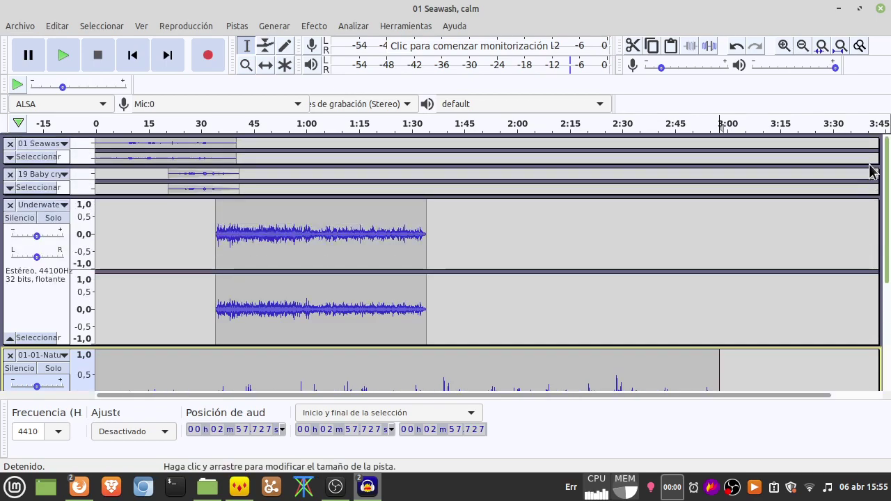
click(10, 157)
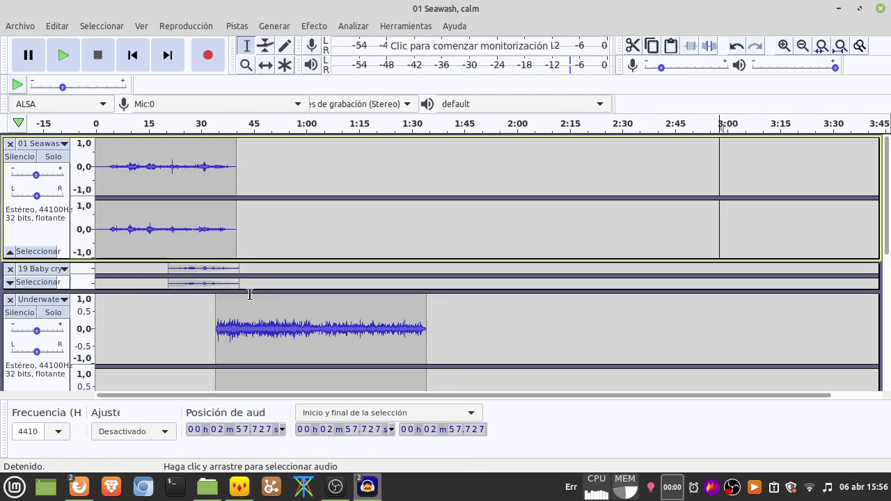
Step: Shift the dolphins and whales clip along the timeline so it starts at about 0:40
scroll(249, 295, down, 6)
scroll(250, 294, up, 3)
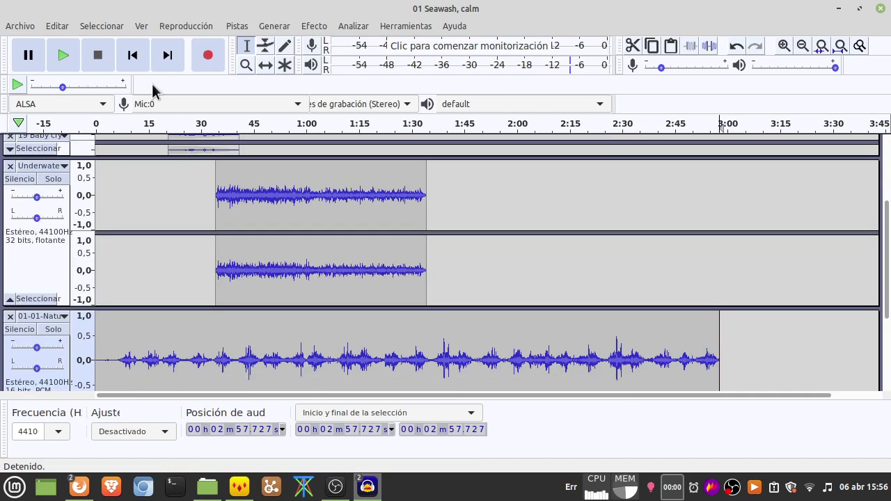
click(265, 65)
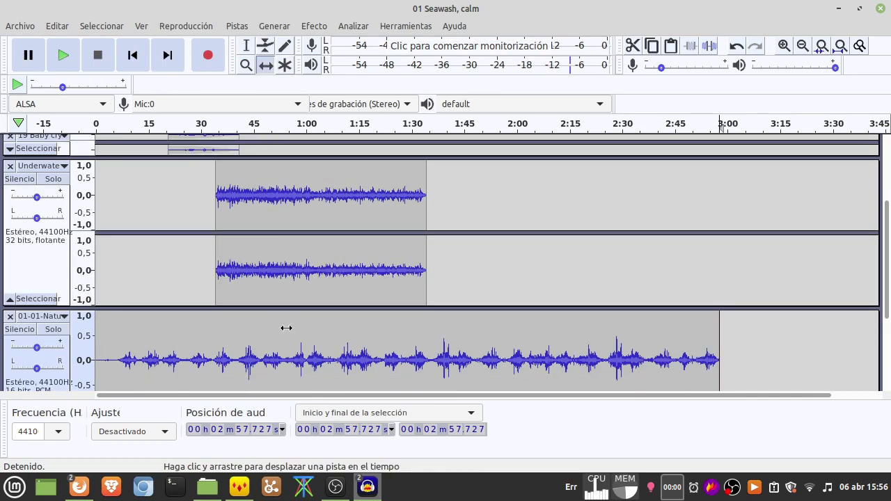
scroll(288, 334, down, 2)
drag(226, 312, 339, 310)
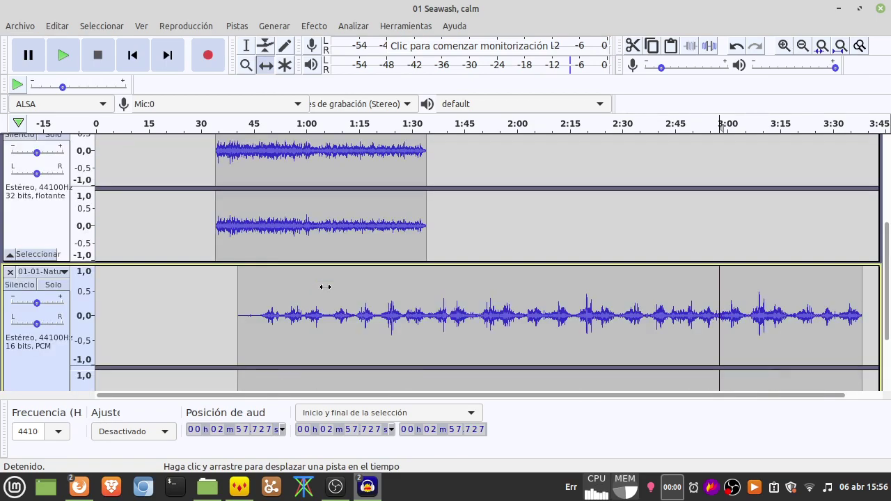
Step: Collapse the seawash track and shift the dolphins and whales clip slightly earlier, to start at about 0:38
scroll(325, 288, up, 4)
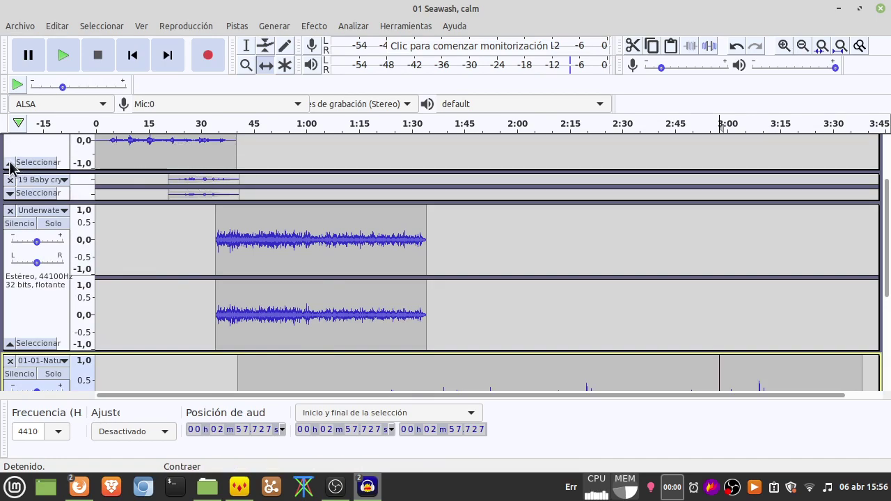
scroll(14, 171, down, 3)
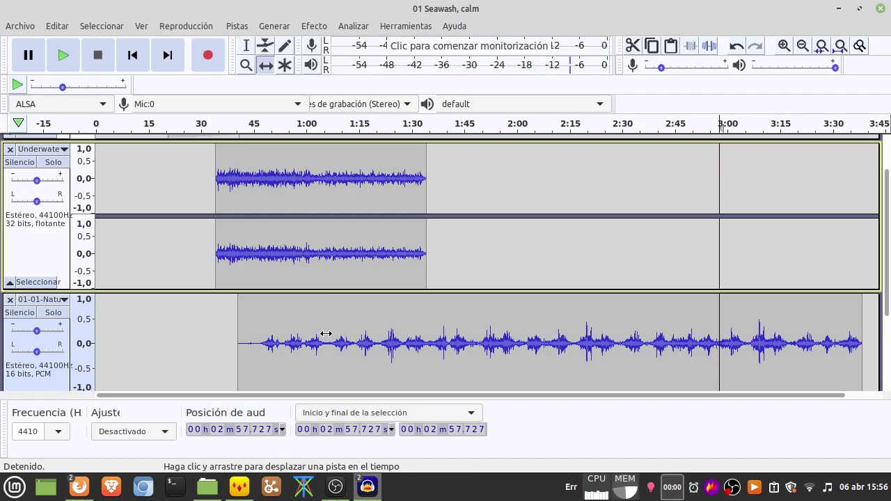
scroll(279, 300, up, 2)
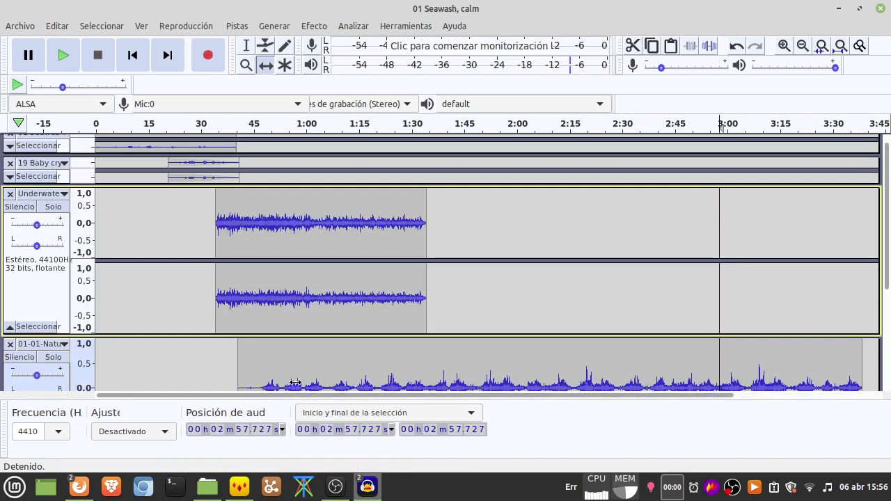
scroll(282, 334, down, 2)
mouse_move(282, 346)
mouse_down()
mouse_move(264, 343)
mouse_move(278, 341)
mouse_up()
scroll(306, 270, down, 2)
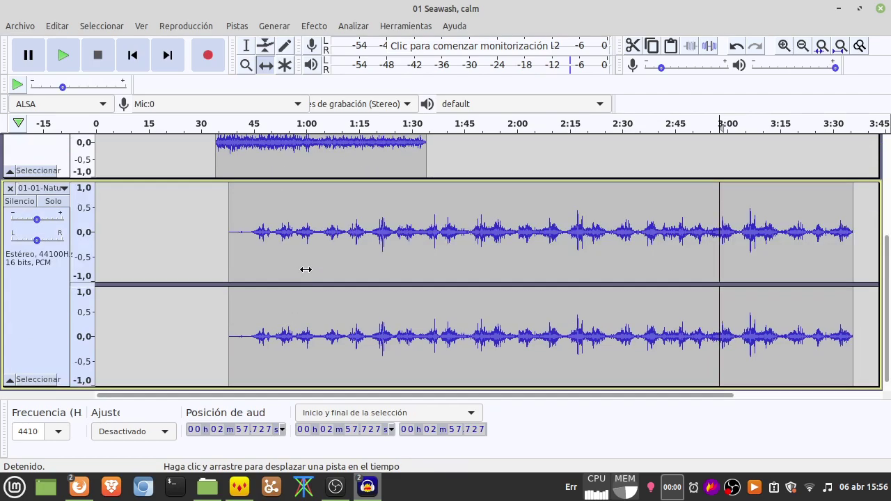
Step: Cut the underwater bubbles clip from about 1:15 to its end and paste that piece on the same track at about 2:14
scroll(314, 272, up, 1)
scroll(394, 290, up, 1)
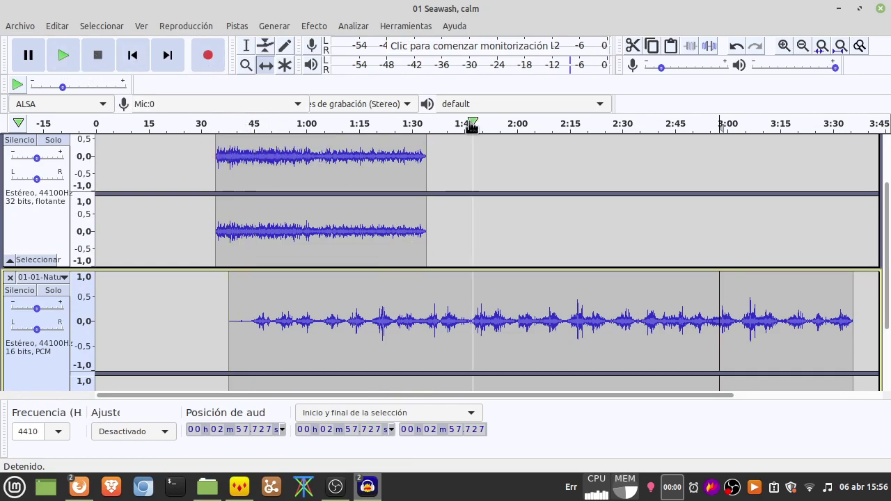
click(245, 45)
drag(425, 247, 358, 245)
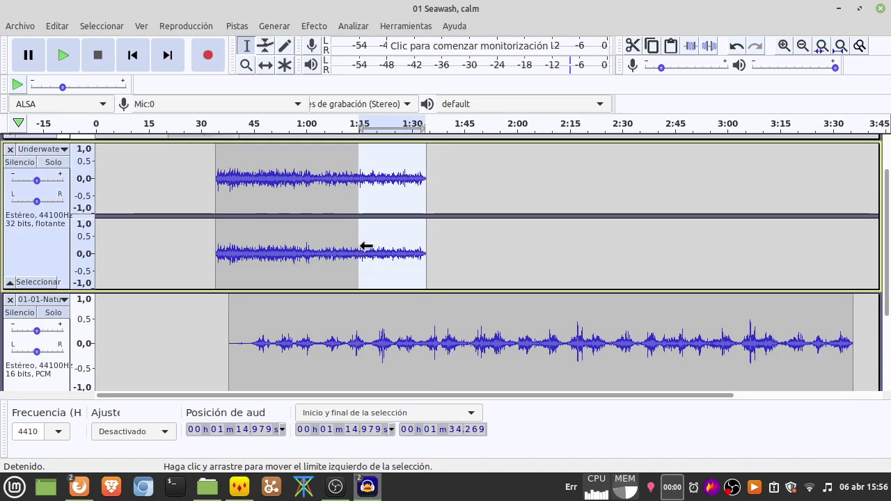
click(57, 27)
click(78, 86)
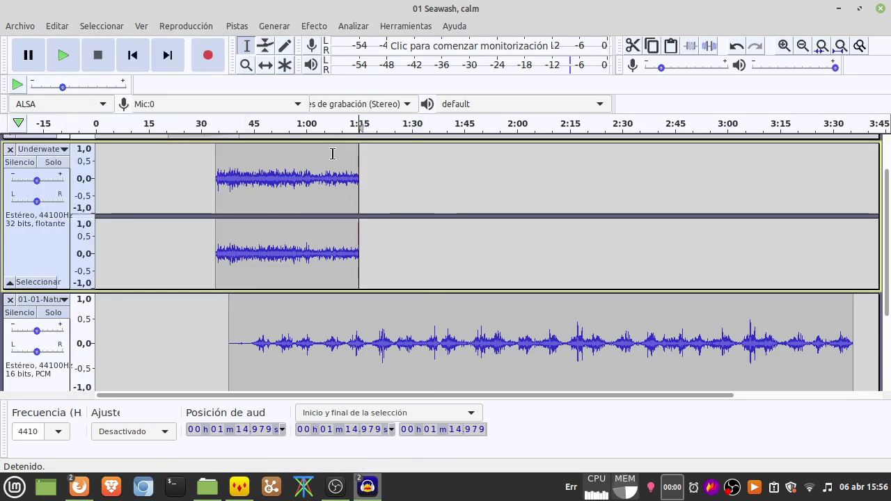
click(568, 174)
key(ctrl+v)
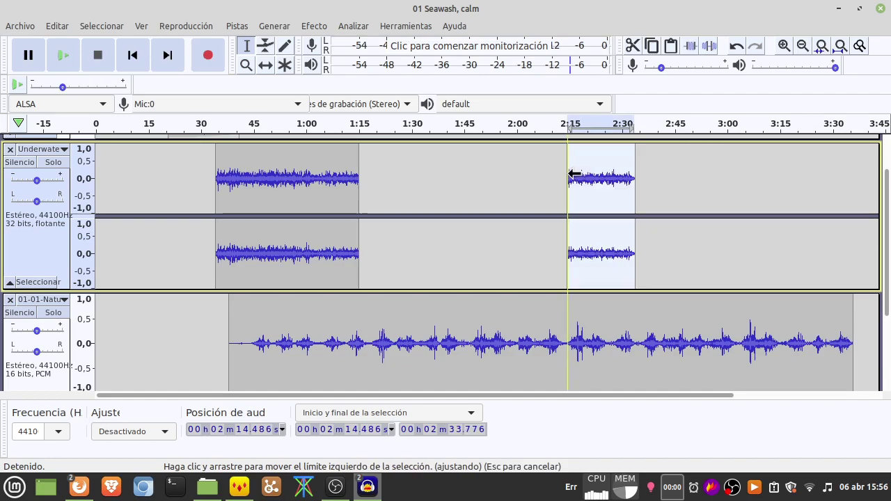
Step: Delete the end of the dolphins and whales clip after about 2:27
click(850, 344)
drag(809, 351, 611, 349)
scroll(619, 353, down, 2)
key(Delete)
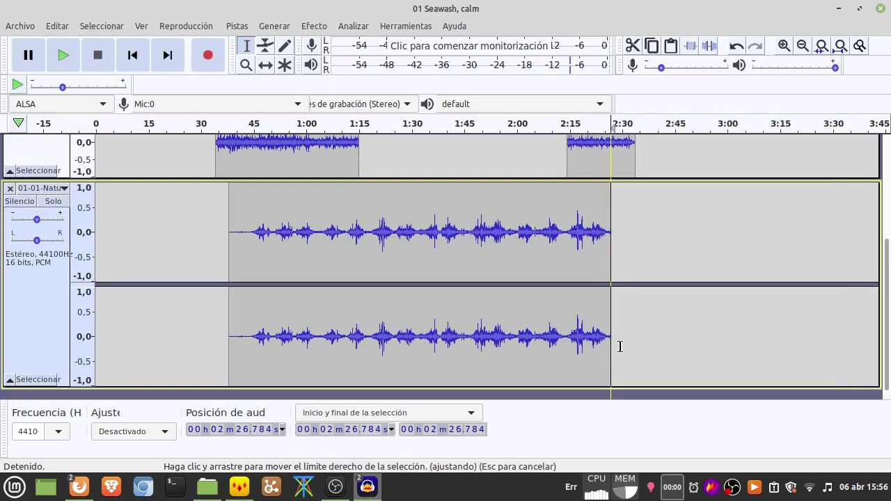
scroll(642, 314, up, 4)
scroll(638, 325, down, 1)
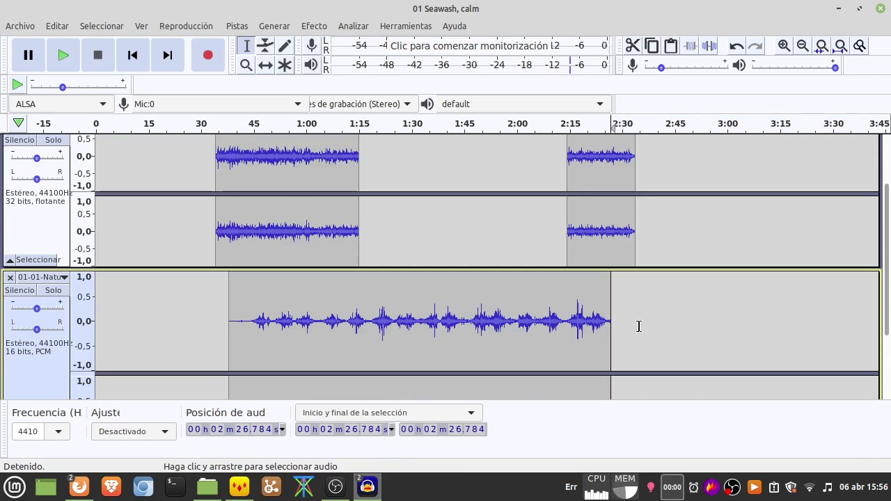
Step: Apply a fade-out to the end of the dolphins and whales clip, from about 2:13 to 2:27
drag(599, 328, 553, 328)
scroll(553, 329, down, 3)
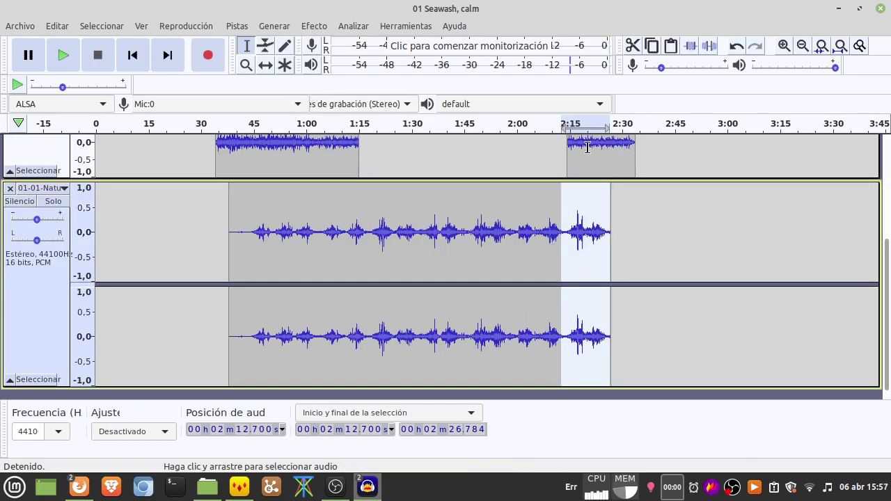
ctrl+scroll(580, 142, up, 2)
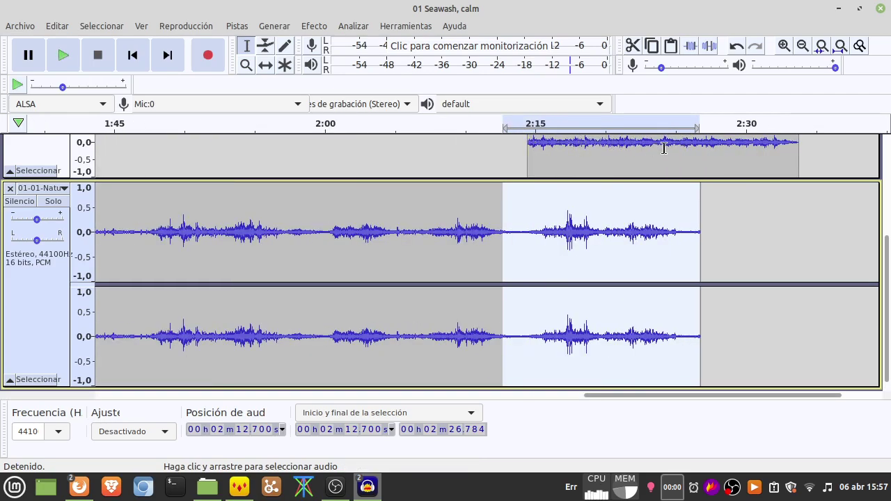
click(314, 27)
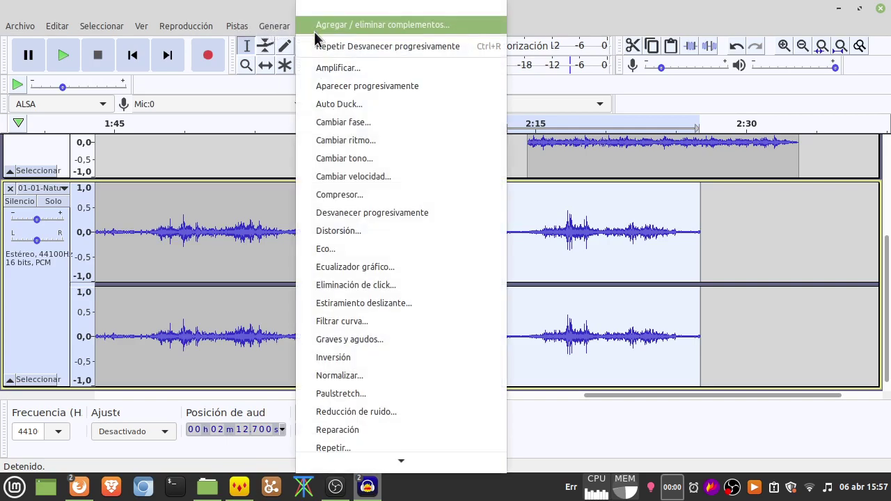
click(356, 212)
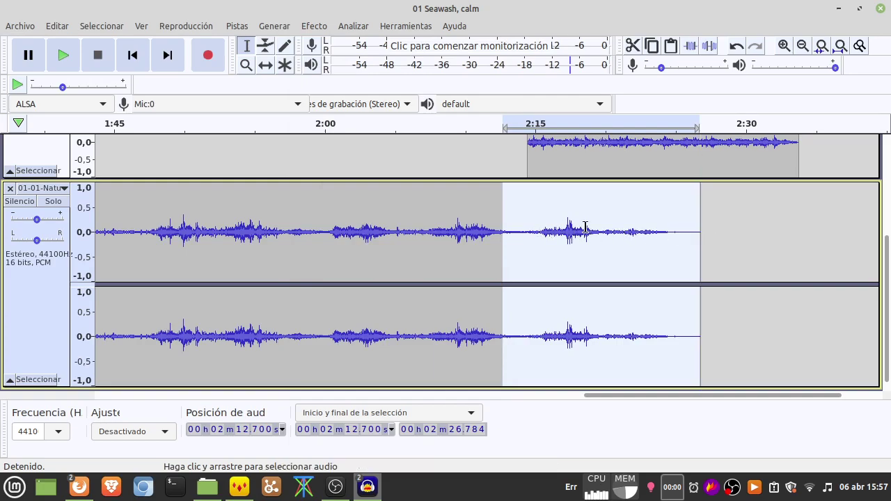
Step: Apply a fade-in to the start of the second underwater bubbles clip, from about 2:14 to 2:18
scroll(602, 201, up, 2)
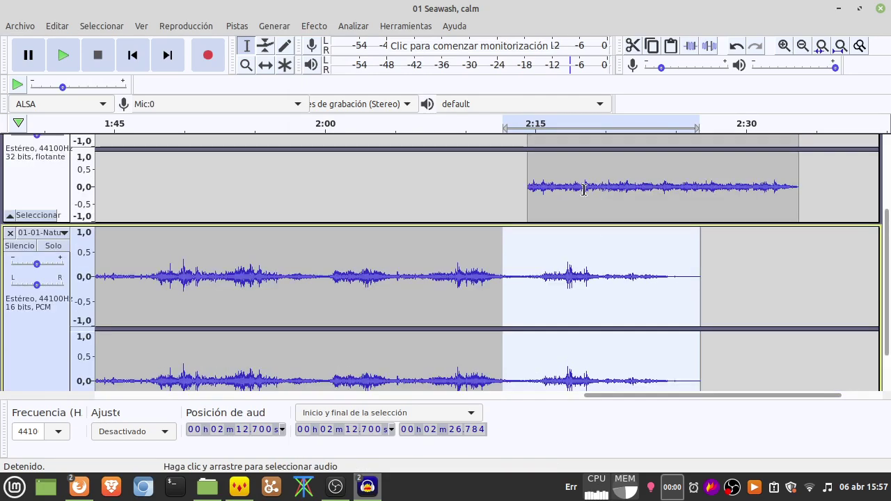
scroll(546, 184, up, 5)
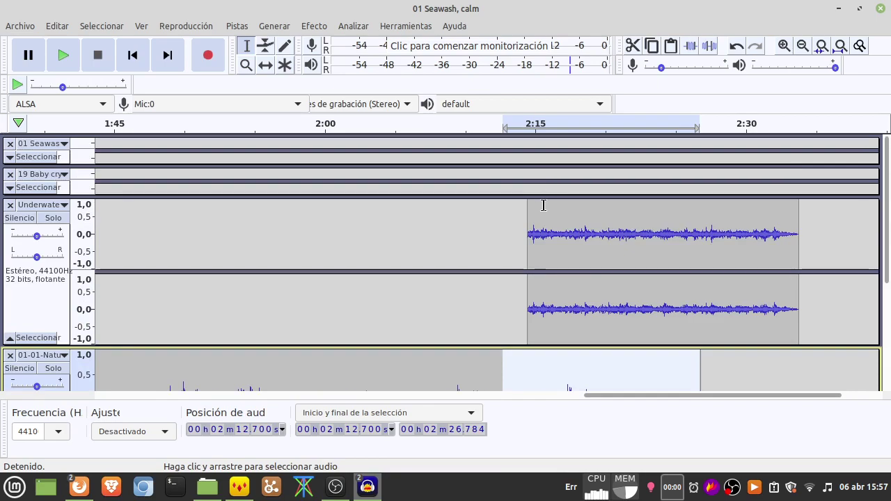
ctrl+scroll(546, 235, up, 1)
ctrl+scroll(545, 238, up, 1)
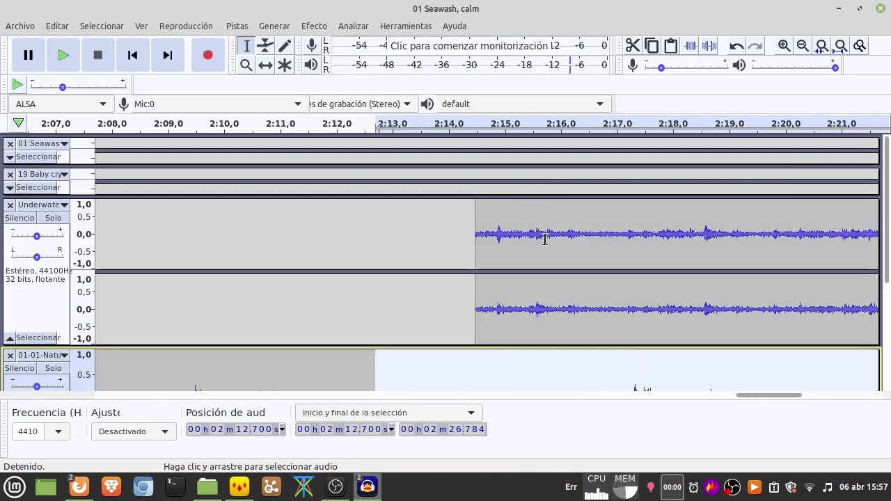
ctrl+scroll(545, 239, down, 1)
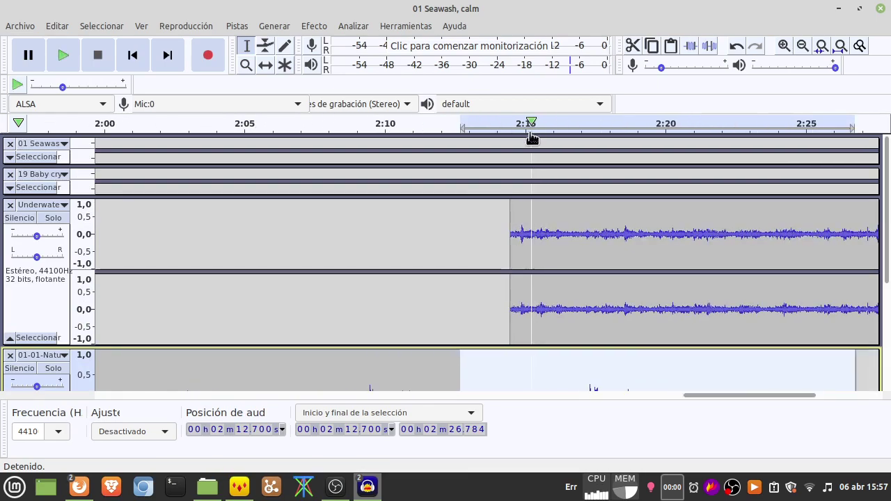
drag(511, 223, 610, 225)
click(314, 26)
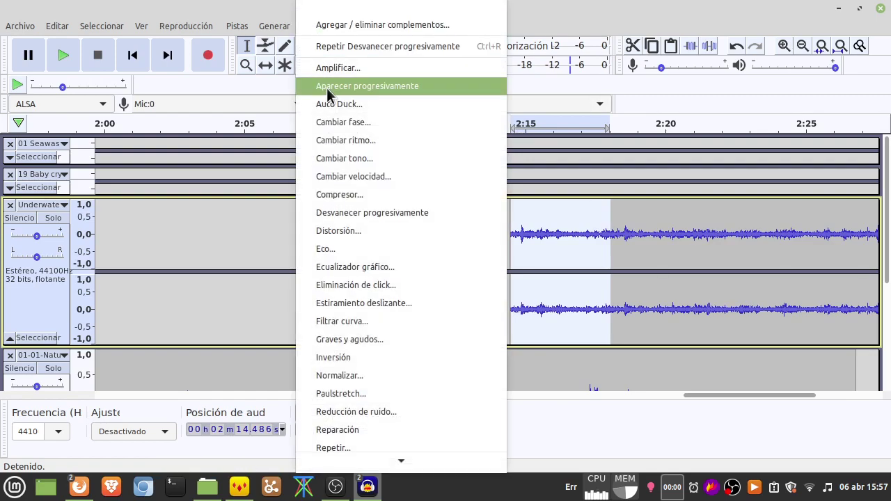
click(326, 87)
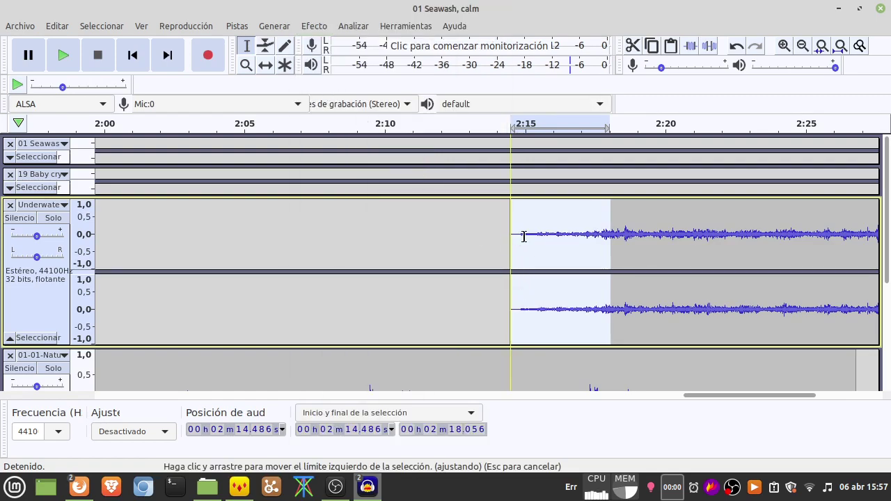
Step: Play the mix from about 2:13 past the end of the dolphins and whales clip to check the transition
scroll(553, 243, down, 1)
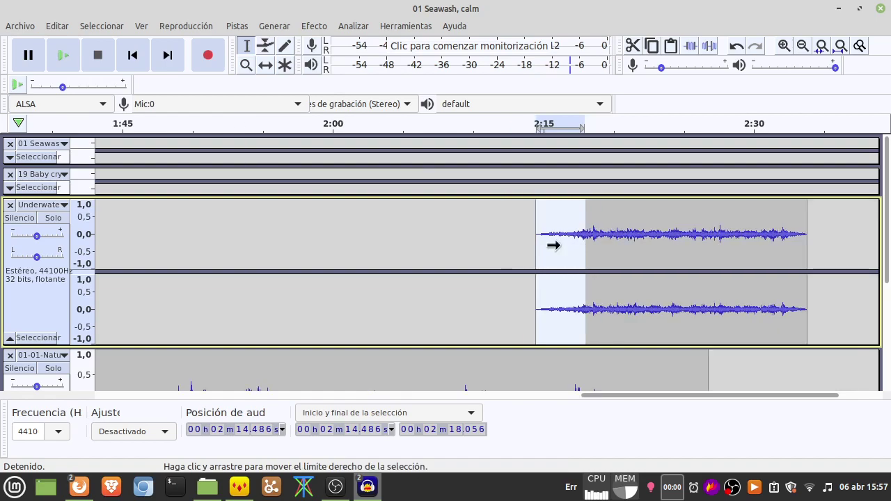
click(509, 128)
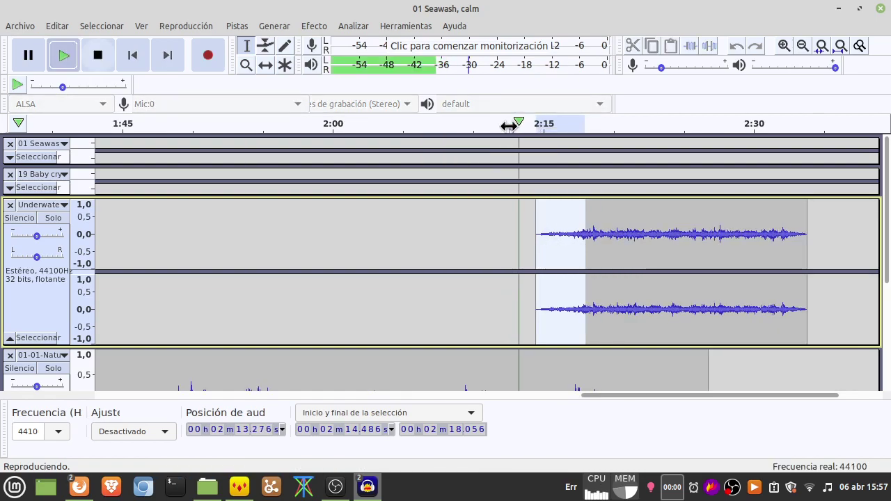
scroll(506, 307, down, 2)
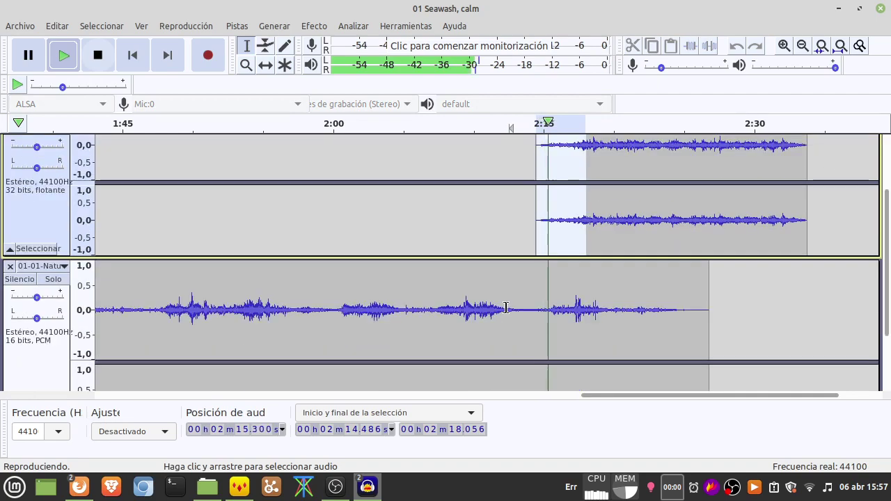
scroll(505, 307, up, 1)
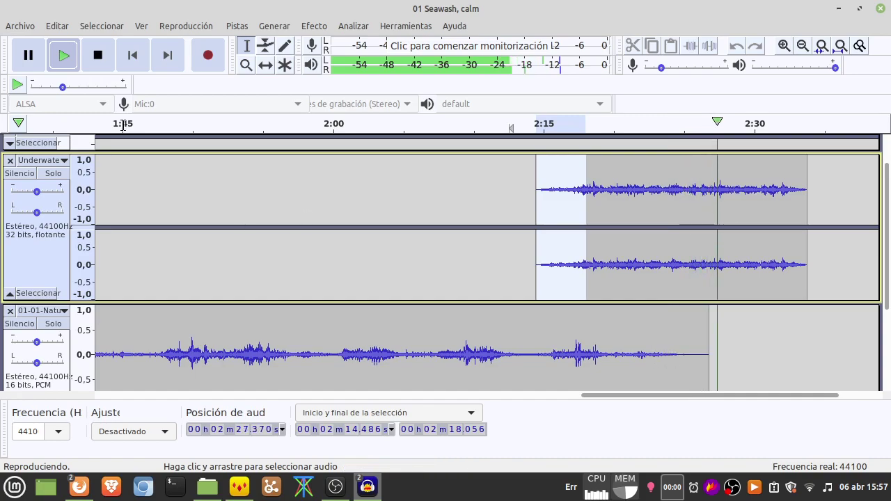
click(97, 55)
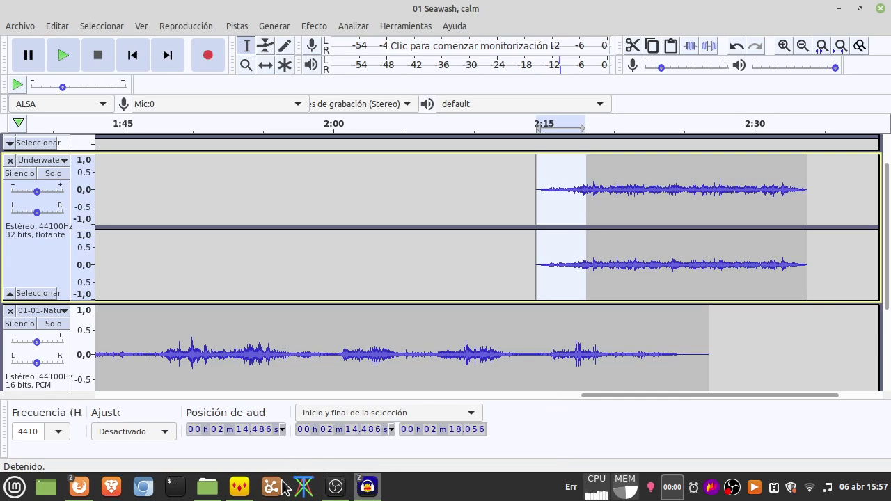
Step: Add Laughing Baby.wav from the file manager as a new track and reduce the track's height
click(207, 491)
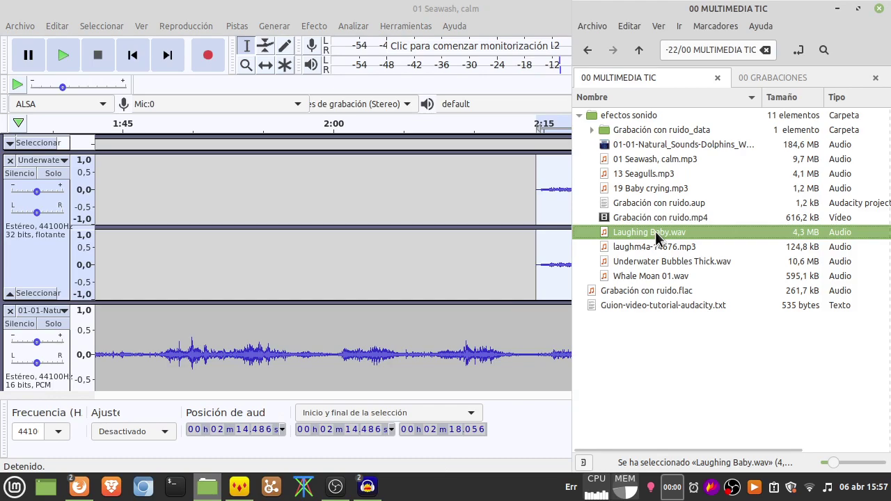
scroll(449, 255, down, 3)
drag(648, 233, 533, 378)
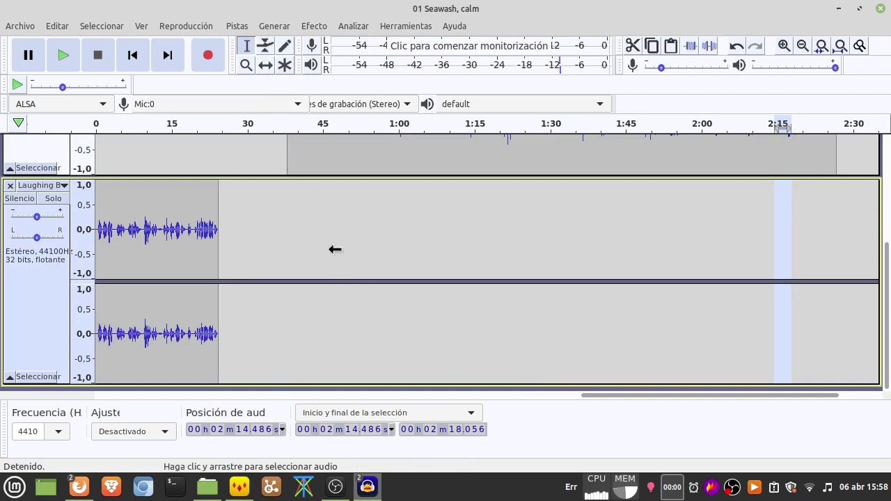
key(ctrl+3)
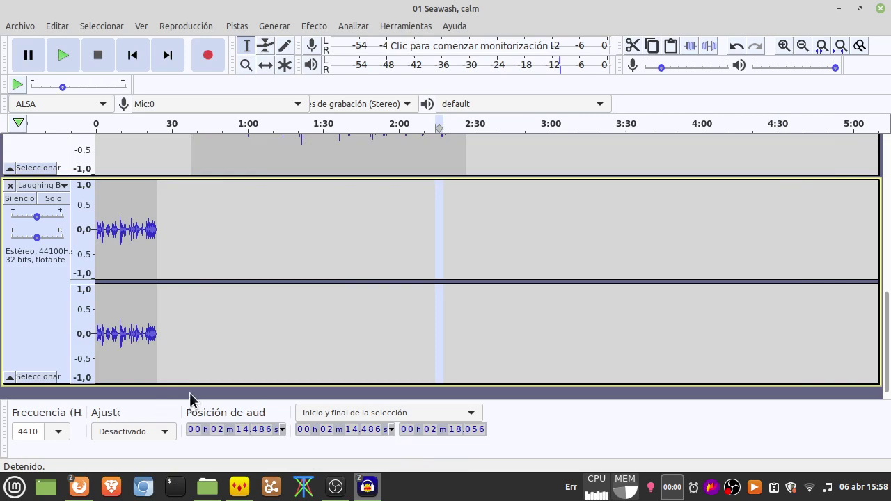
drag(195, 383, 193, 314)
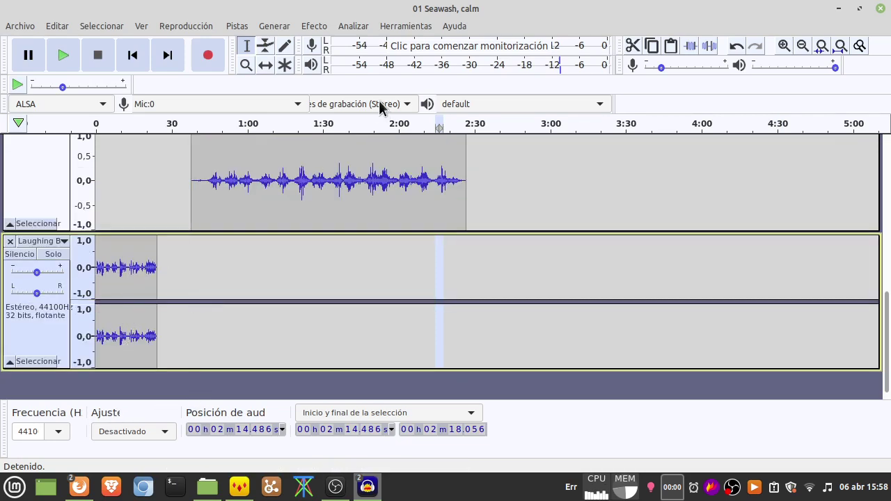
Step: Move the laughing baby clip to start at about 2:23 and collapse the dolphins and whales track
click(264, 65)
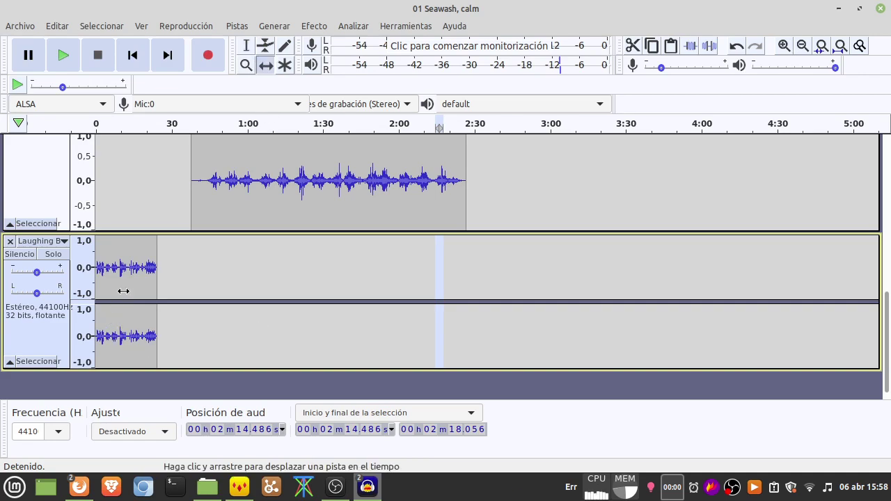
drag(144, 280, 486, 284)
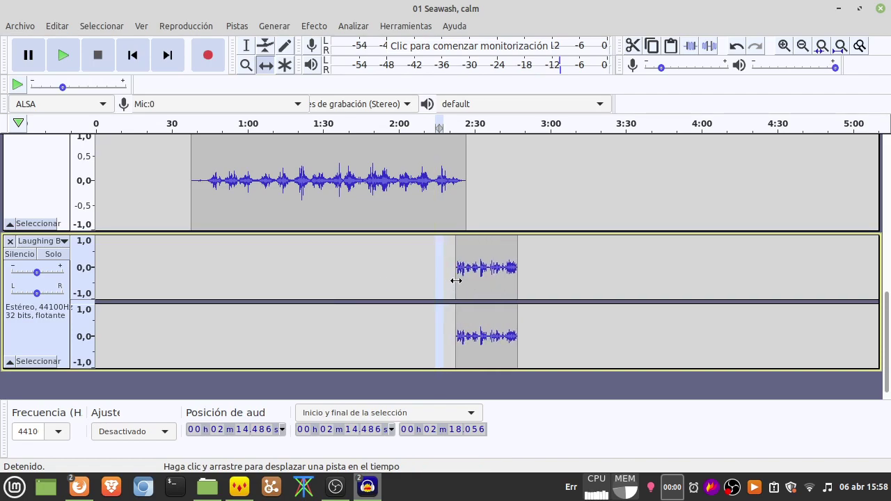
click(10, 223)
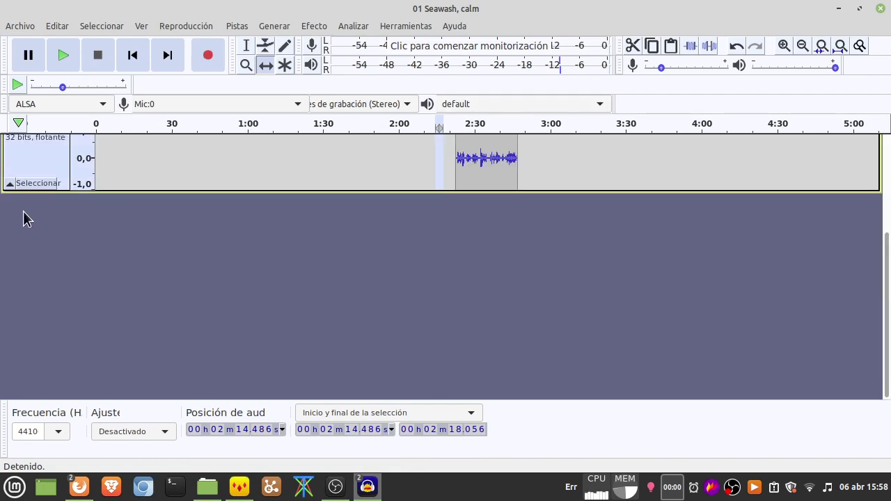
Step: Move the laughing baby clip earlier so that it starts at about 1:18, within the dolphins and whales clip
scroll(309, 232, up, 3)
scroll(434, 288, down, 2)
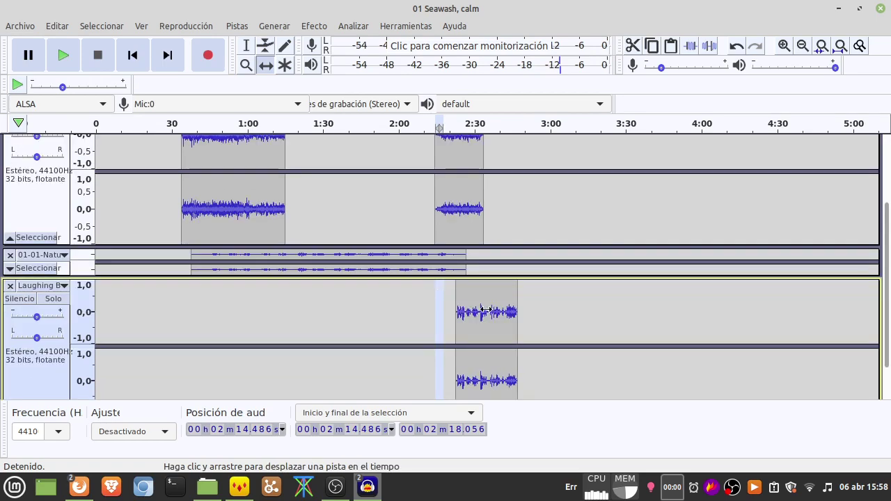
drag(481, 317, 290, 318)
Step: Delete the first underwater bubbles clip's end from about 1:01 to 1:15 and move the second clip to start at about 2:16
scroll(258, 321, up, 4)
scroll(258, 321, up, 1)
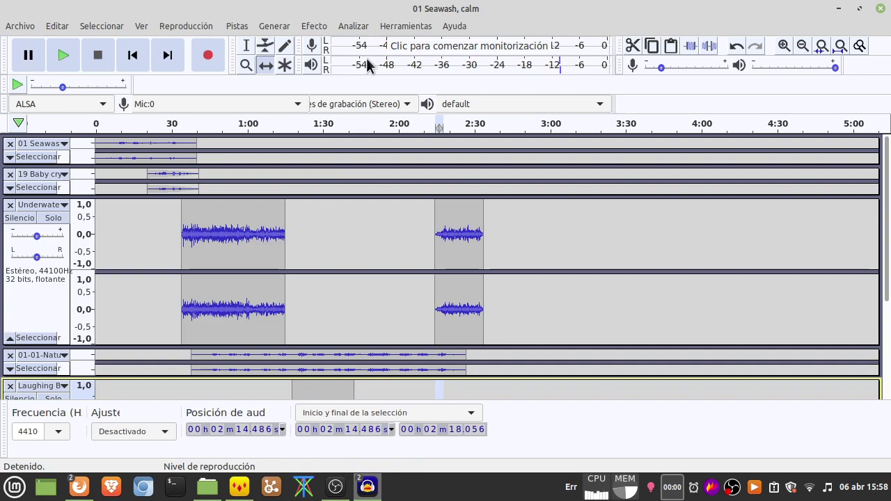
click(243, 45)
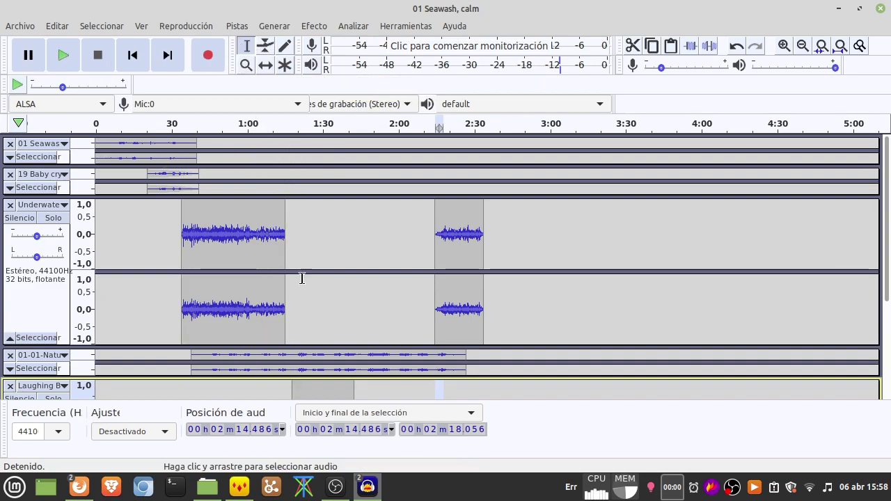
drag(284, 248, 248, 246)
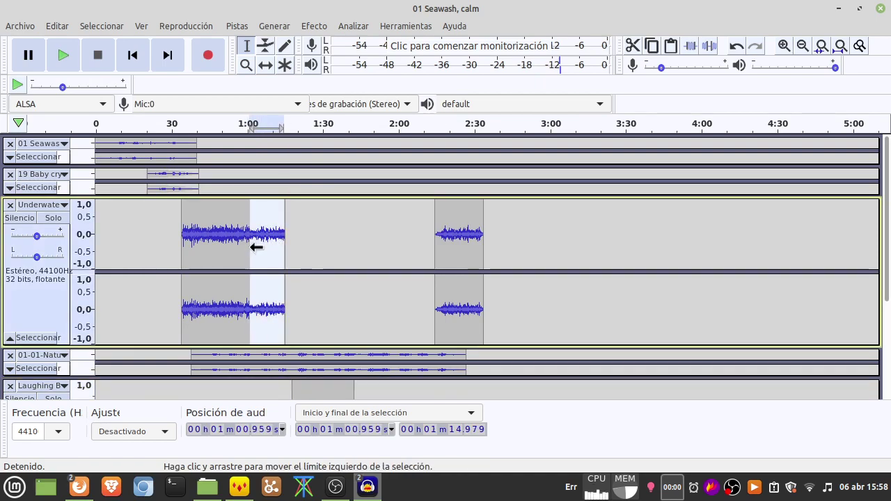
key(Delete)
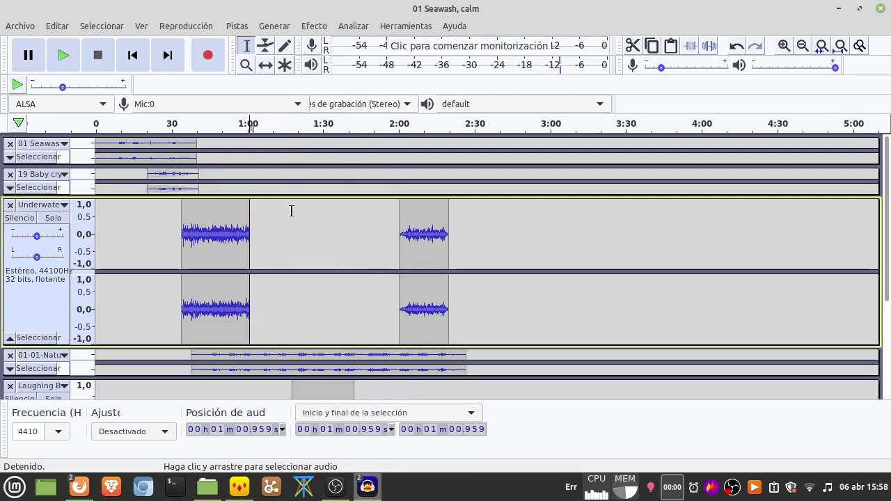
click(265, 65)
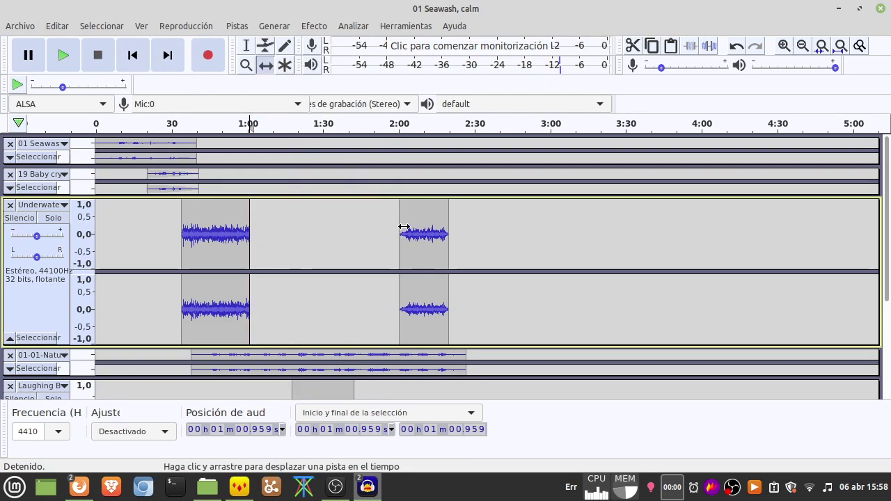
drag(419, 239, 456, 241)
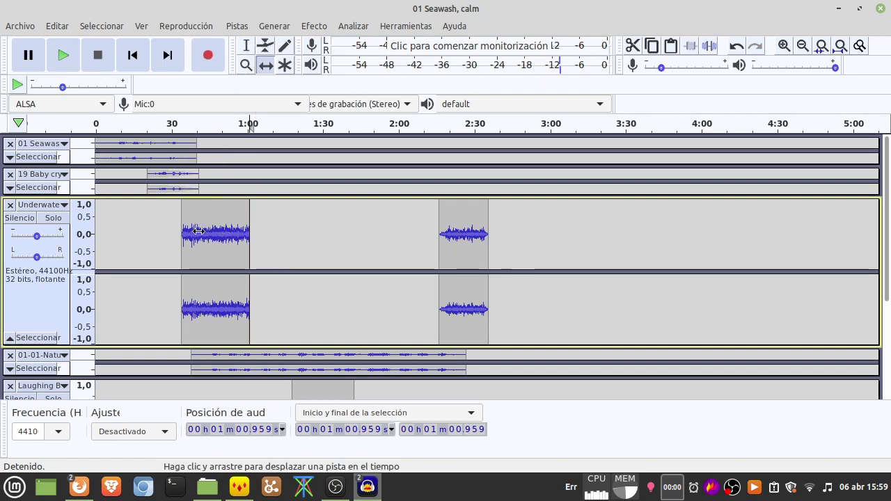
Step: Play the mix from about 0:55 past the end of the first underwater bubbles clip to check the cut
scroll(204, 240, up, 1)
click(247, 48)
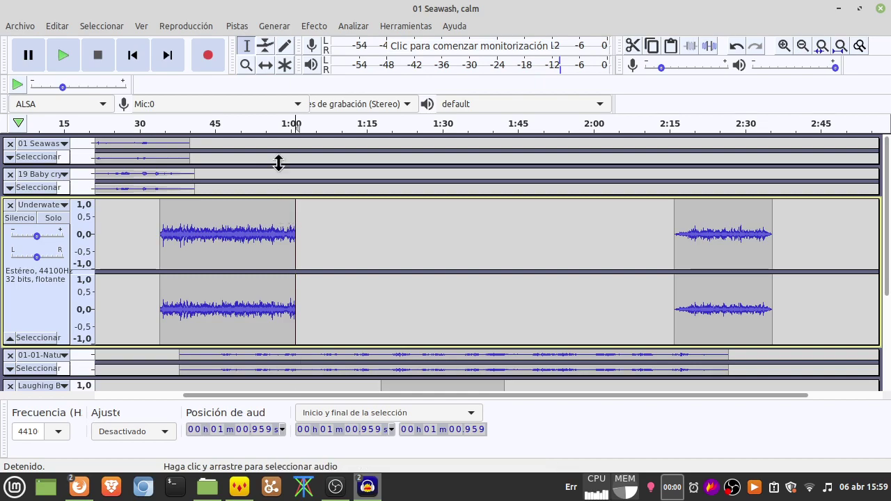
click(266, 123)
click(266, 123)
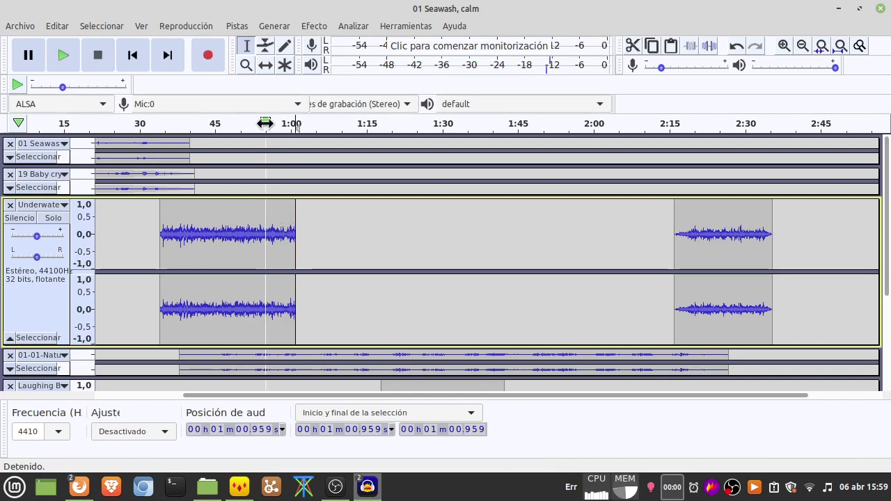
key(space)
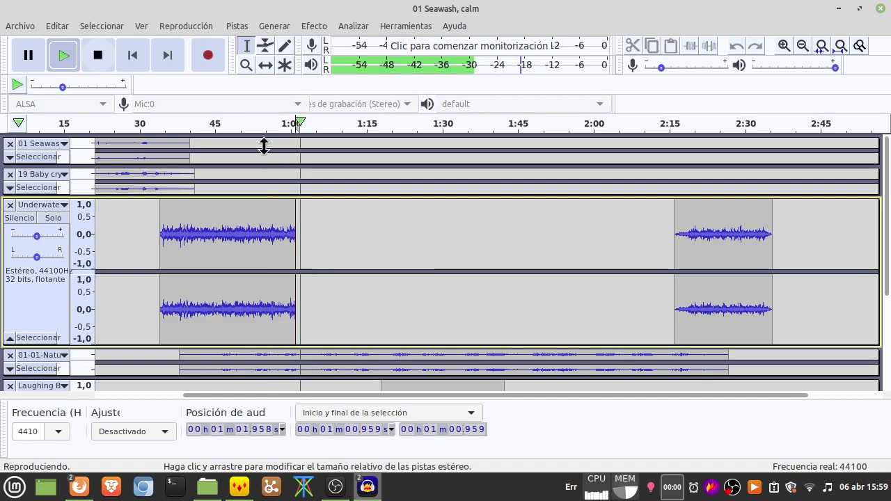
click(266, 125)
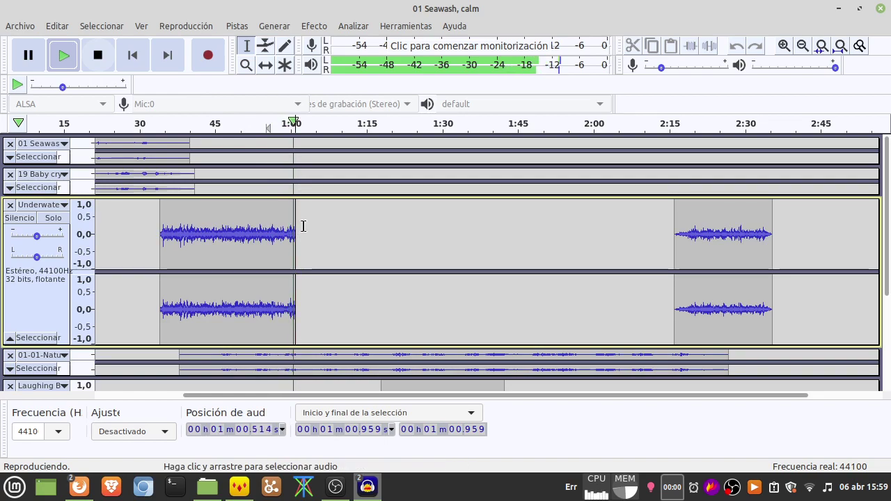
click(99, 55)
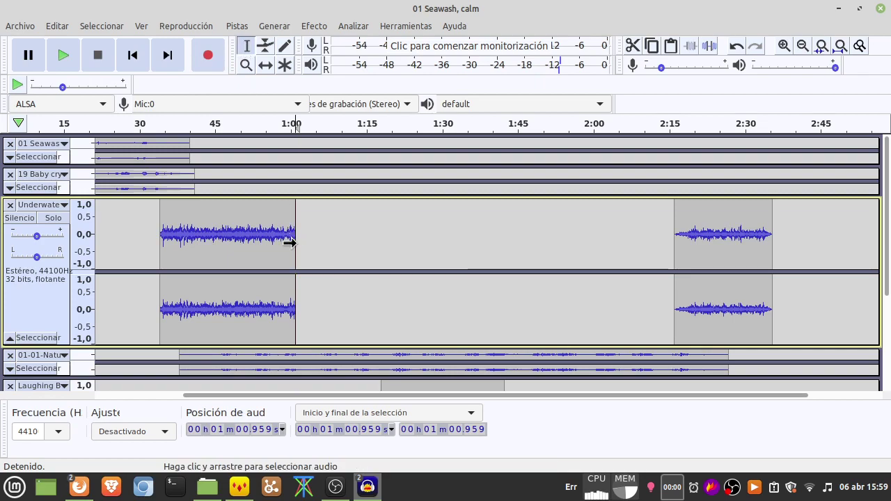
Step: Apply a fade-out to the end of the first underwater bubbles clip, from about 0:55 to 1:01, and play it back
drag(289, 239, 264, 241)
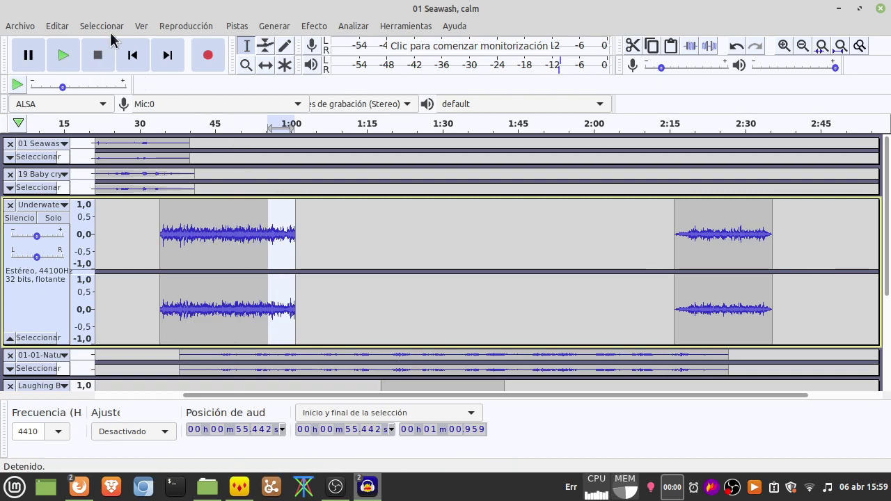
click(143, 27)
mouse_move(269, 46)
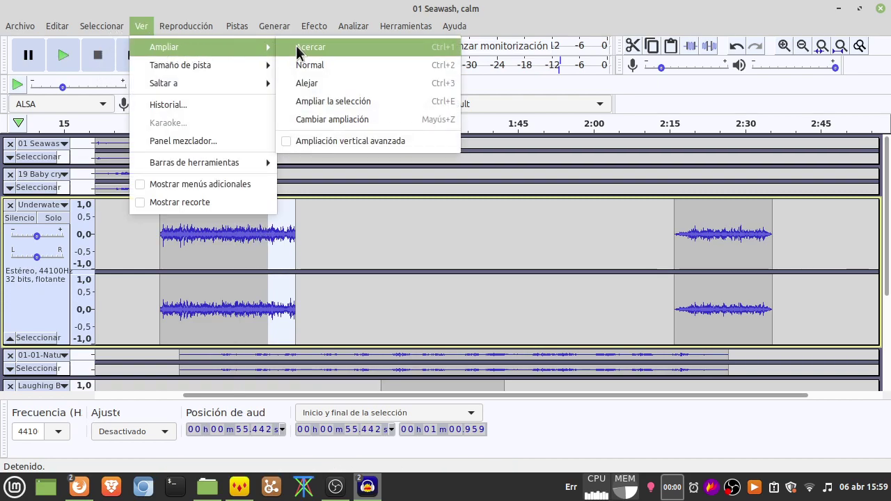
click(298, 45)
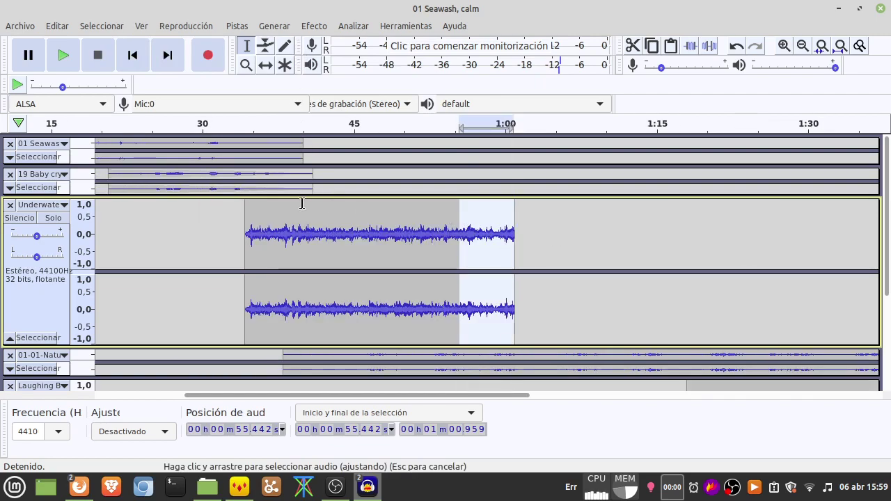
click(142, 27)
mouse_move(155, 44)
click(301, 44)
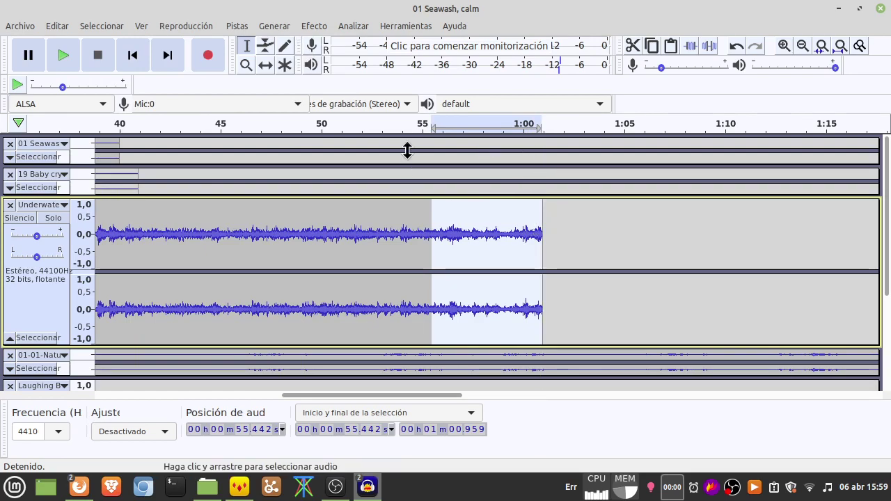
click(310, 26)
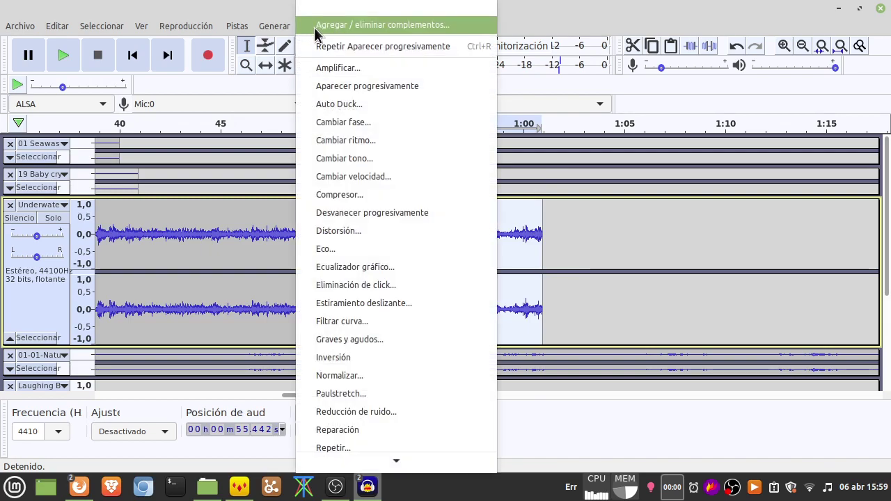
click(345, 211)
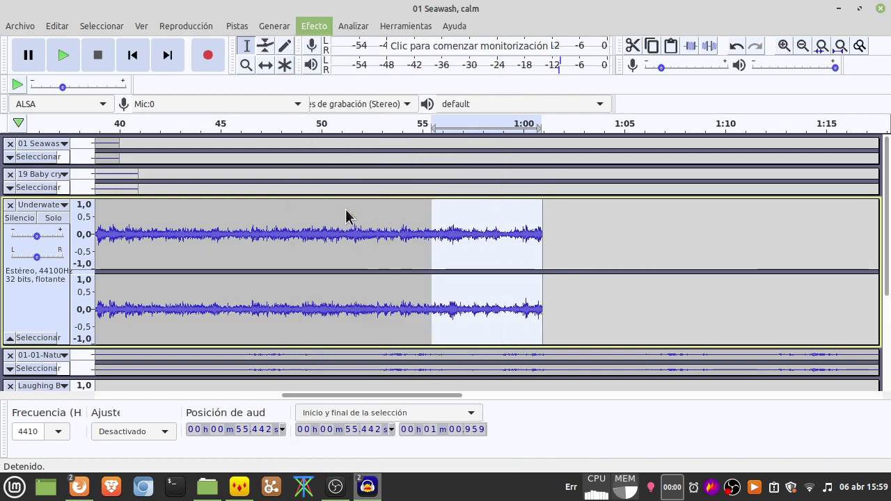
click(410, 124)
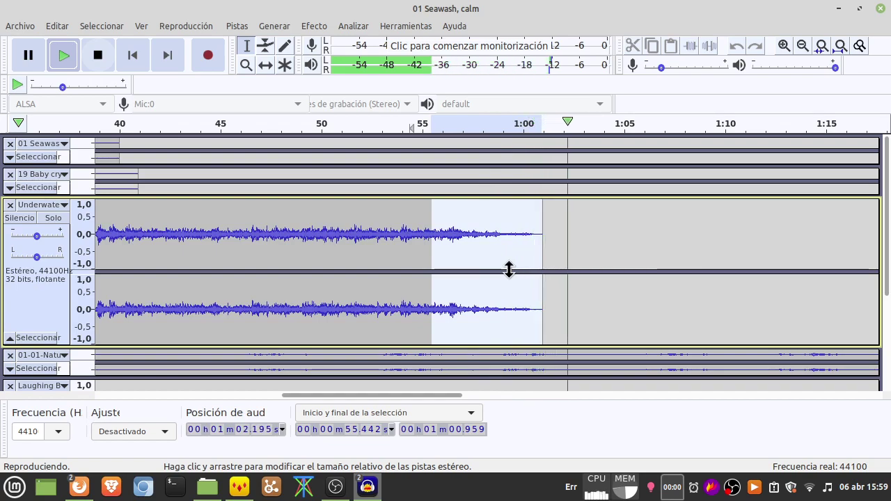
click(98, 56)
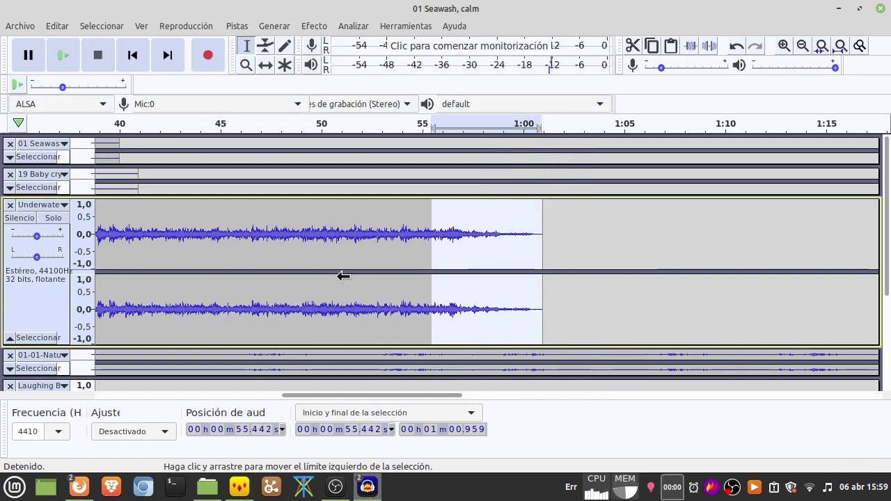
Step: Collapse the underwater bubbles track and play the mix from about 1:07, ahead of the laughing baby clip
ctrl+scroll(339, 276, down, 2)
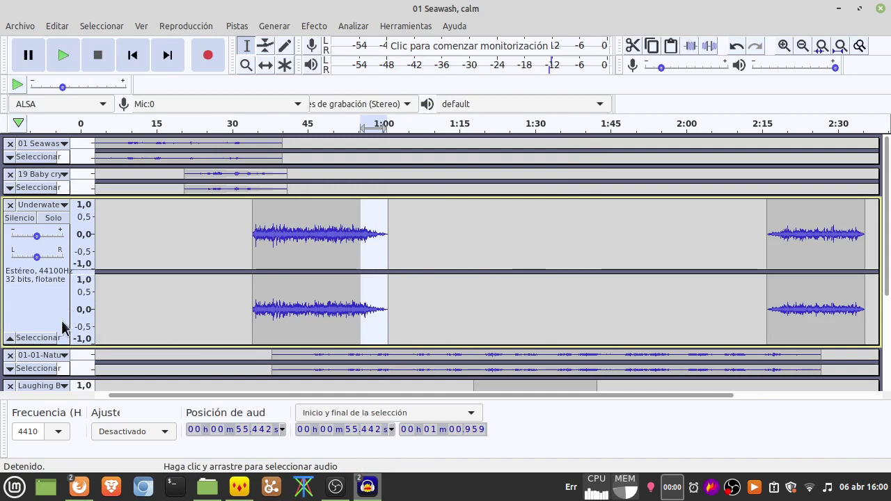
click(10, 338)
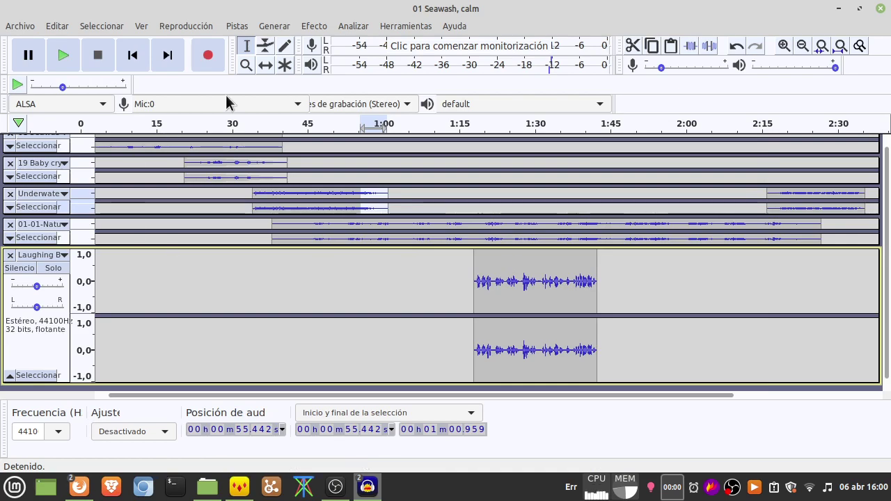
click(433, 129)
click(426, 129)
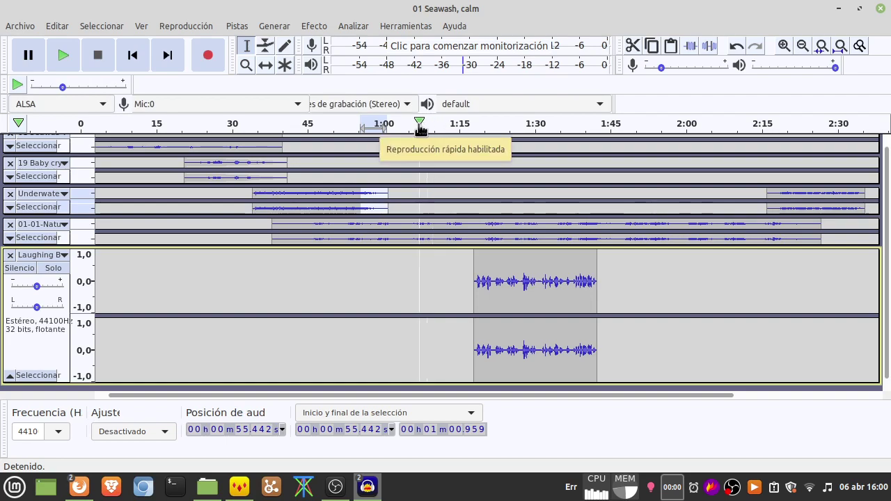
click(418, 123)
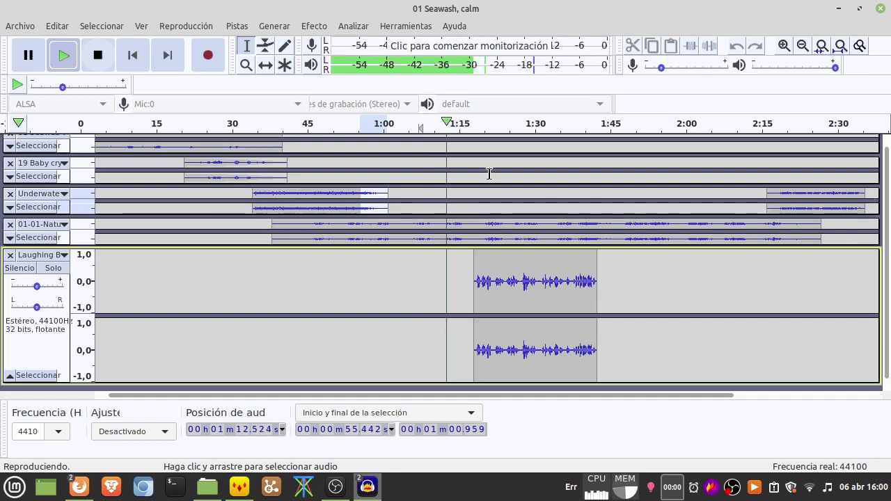
Step: Pause playback, expand the dolphins and whales track and raise its gain
click(9, 238)
click(29, 55)
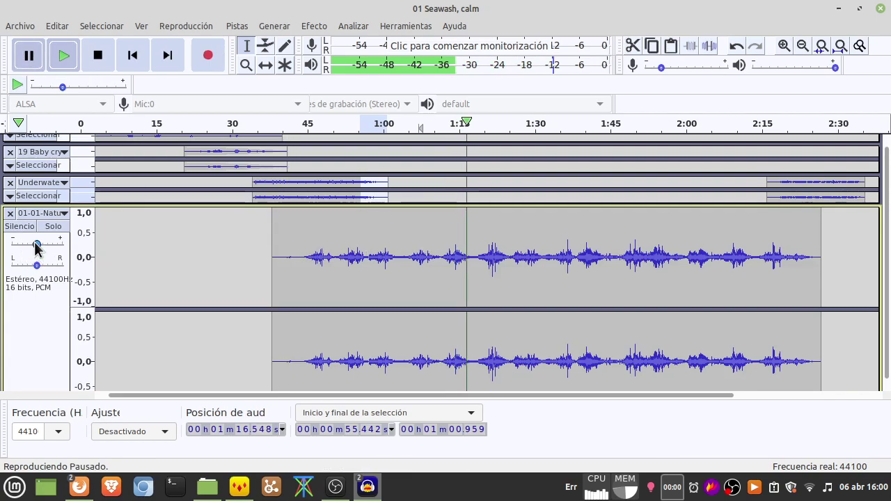
drag(37, 248, 51, 252)
scroll(126, 249, down, 1)
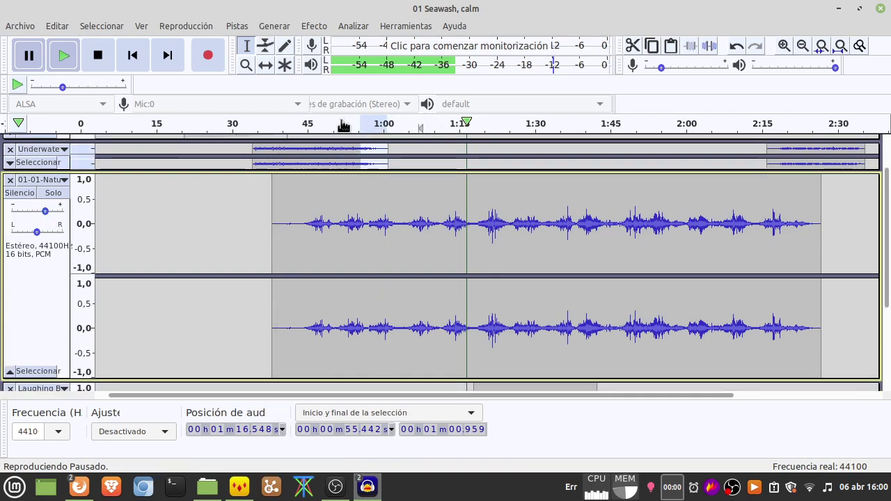
Step: Play the faded bubbles section and the mix from about 1:07 into the laughing baby clip to check the levels
click(63, 55)
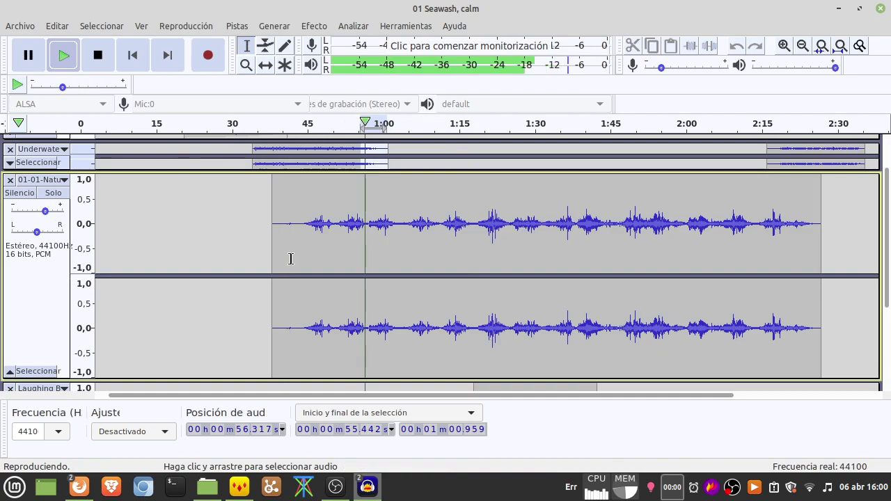
scroll(291, 259, down, 1)
scroll(291, 259, down, 1)
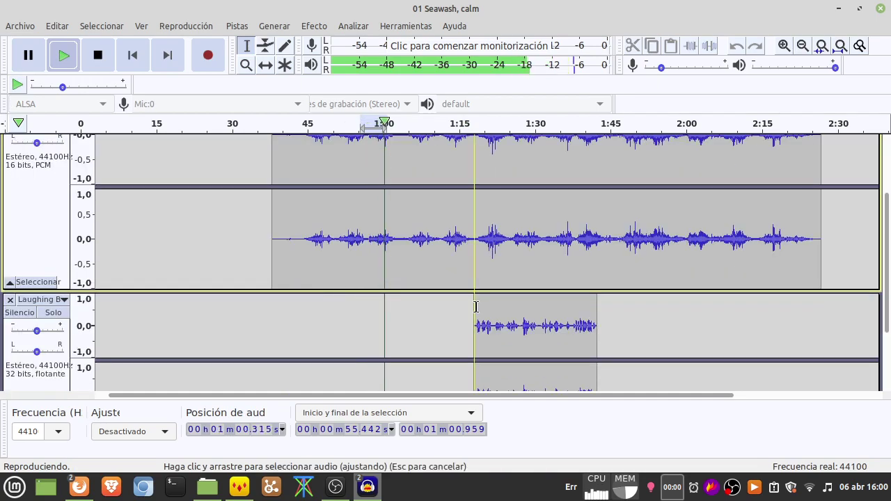
key(space)
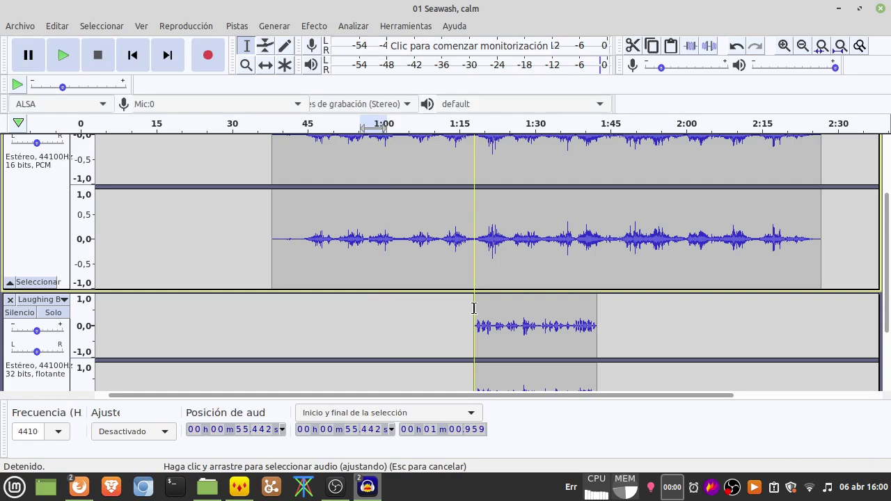
click(417, 124)
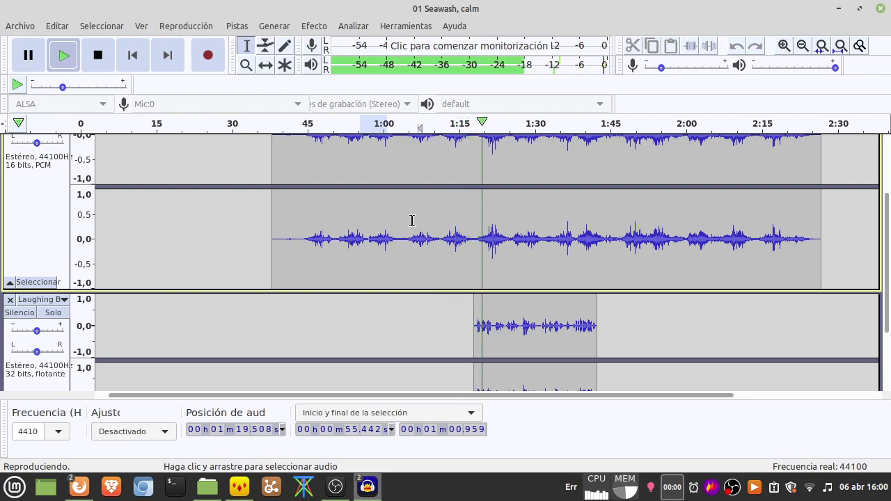
click(99, 58)
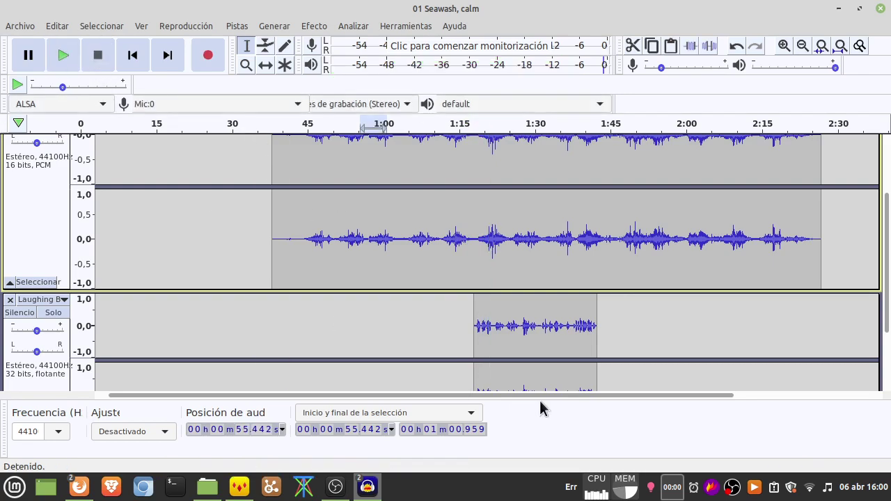
Step: Move the laughing baby clip to start at about 1:15 and play the mix from about 1:10 to check its entry
click(265, 67)
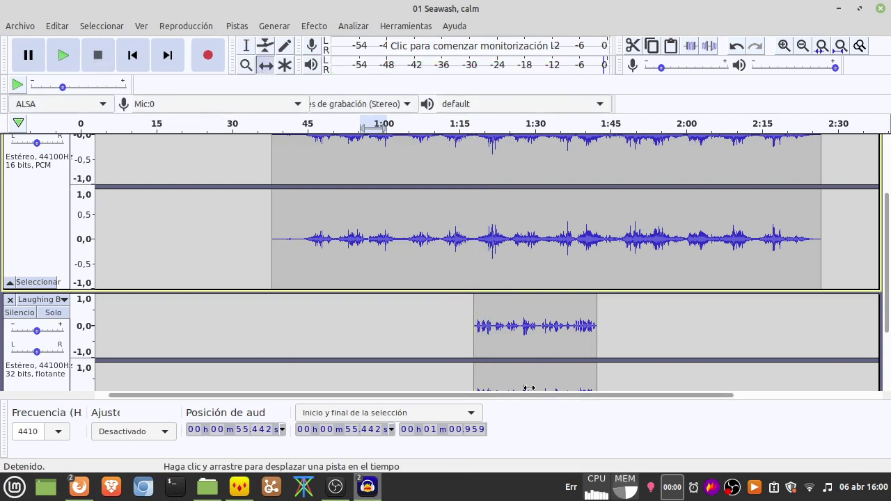
drag(498, 337, 478, 331)
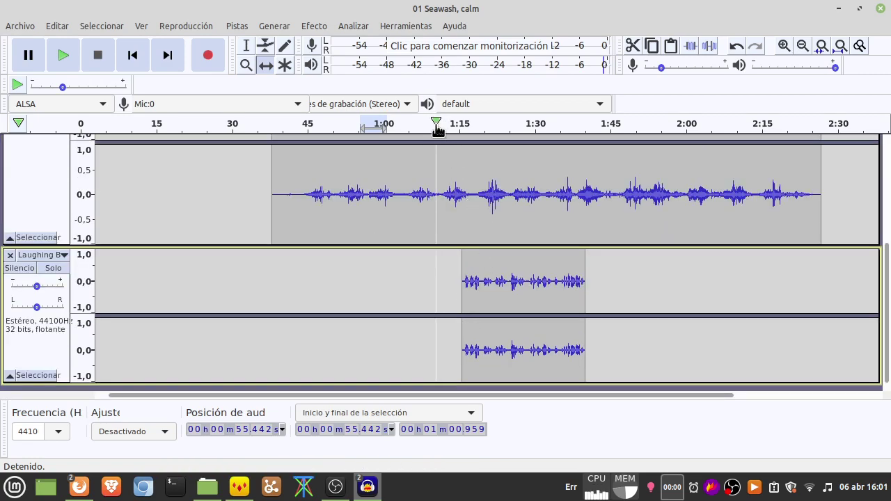
click(437, 123)
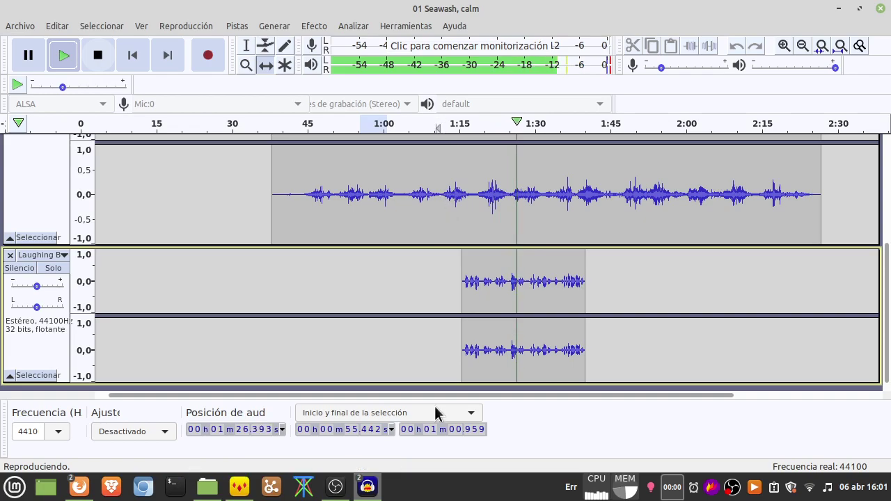
click(92, 56)
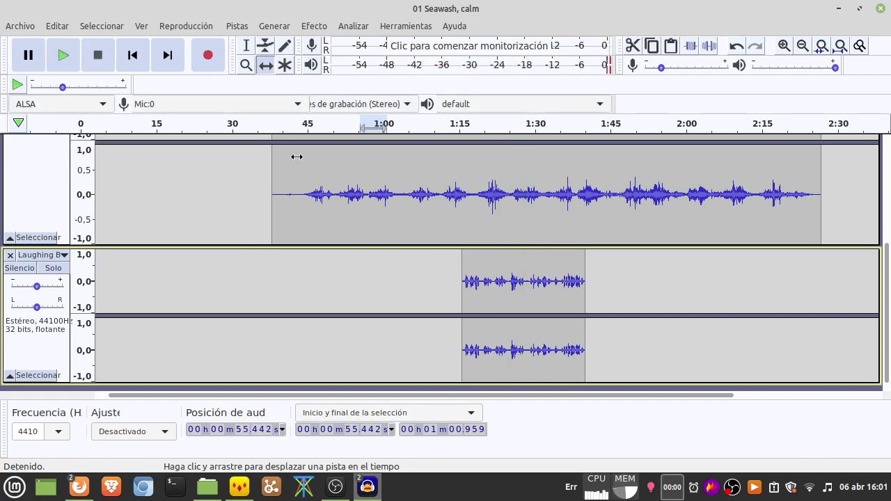
Step: Shape the dolphins and whales track's volume envelope to dip between about 1:20 and 1:37, under the laughing baby clip
click(265, 46)
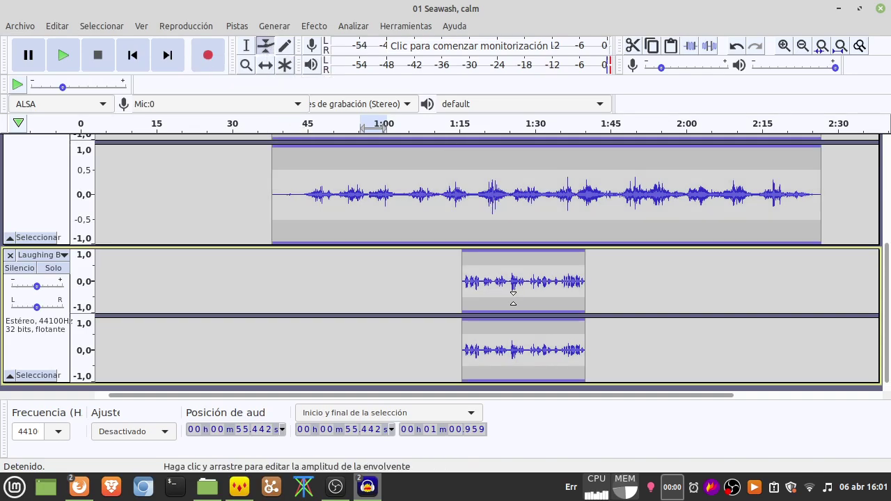
click(487, 148)
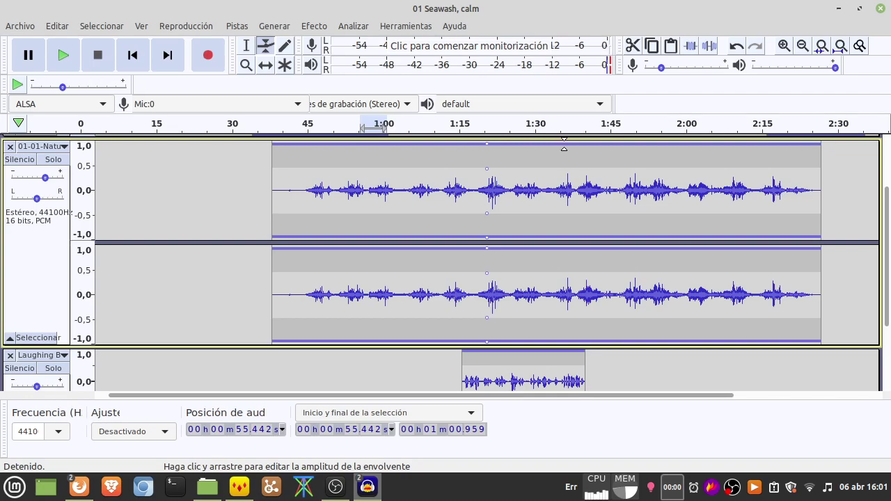
drag(570, 144, 562, 145)
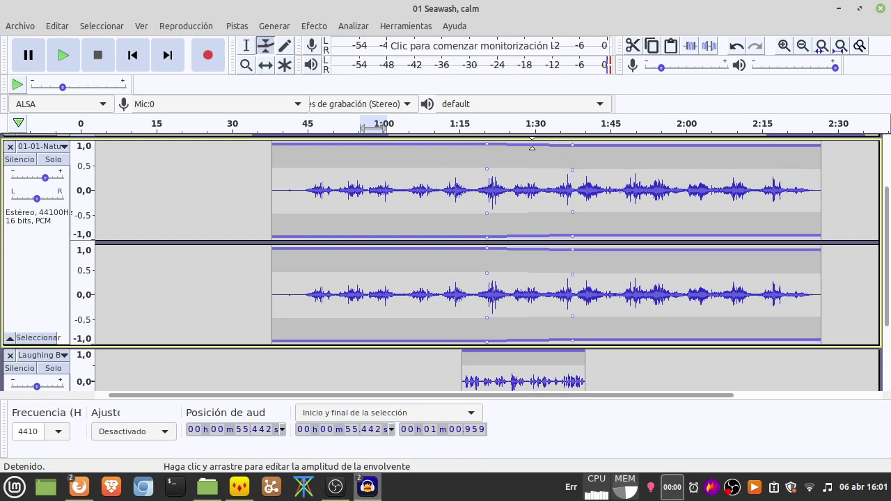
drag(516, 144, 565, 157)
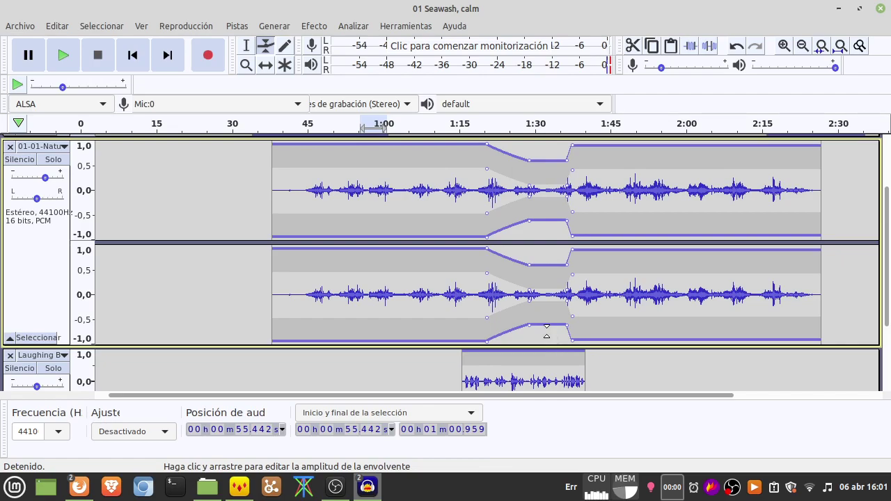
Step: Play the mix from about 1:10 to check the envelope dip, and collapse the dolphins and whales and laughing baby tracks
click(436, 125)
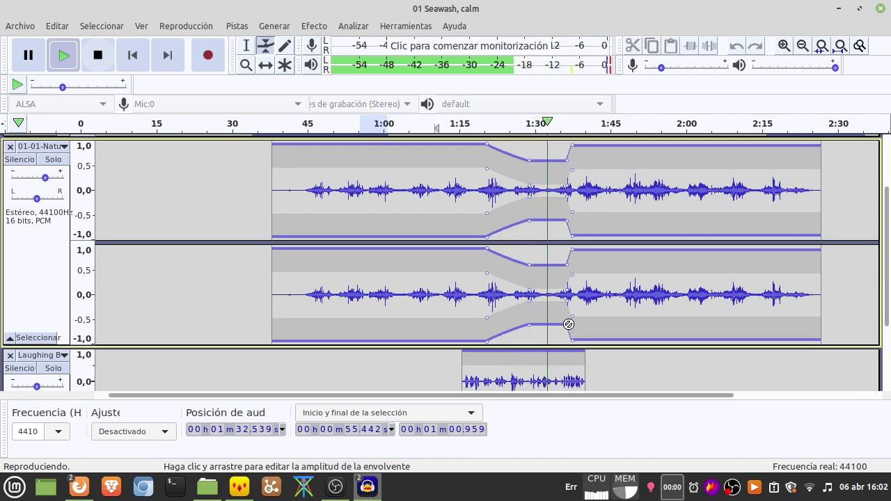
click(99, 56)
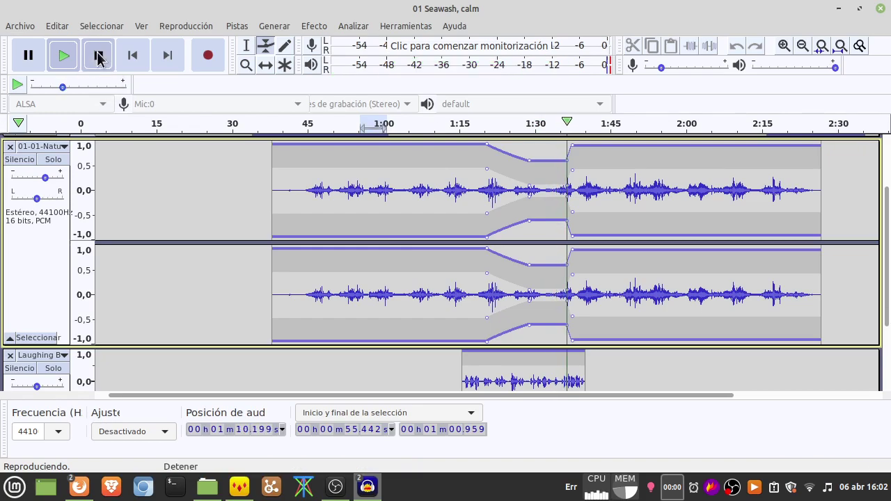
click(9, 337)
click(9, 298)
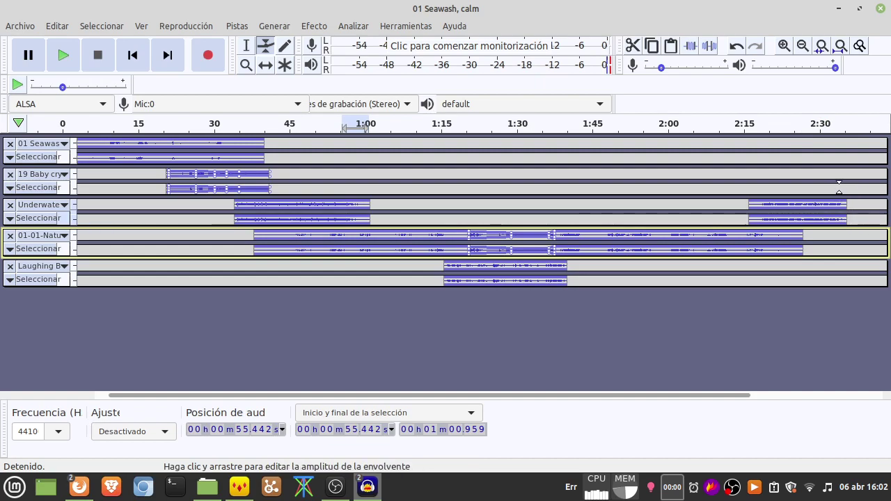
Step: Export the mix as the FLAC file bebe-mar-cetaceos in the 00 MULTIMEDIA TIC folder, accepting the stereo mixdown and existing metadata tags
click(19, 27)
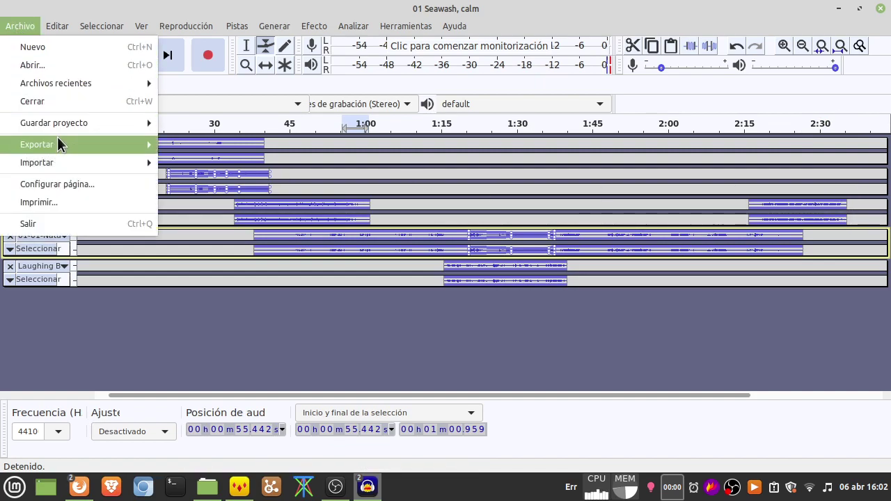
mouse_move(65, 141)
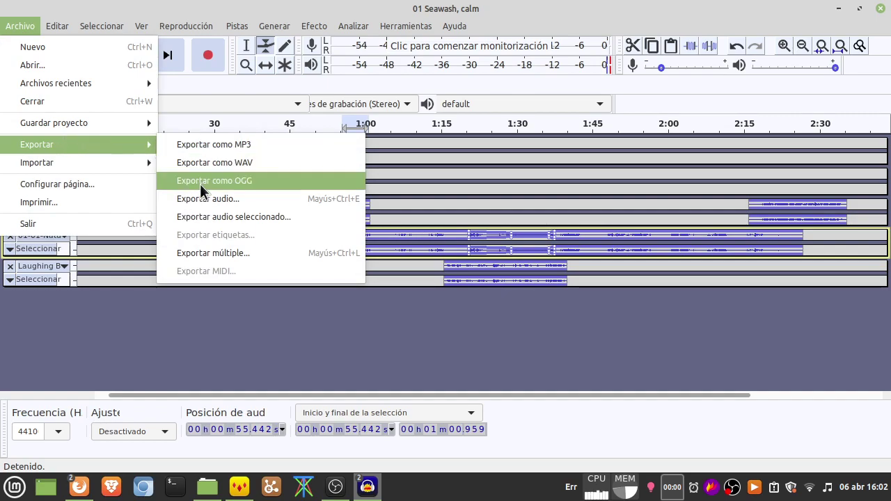
click(231, 158)
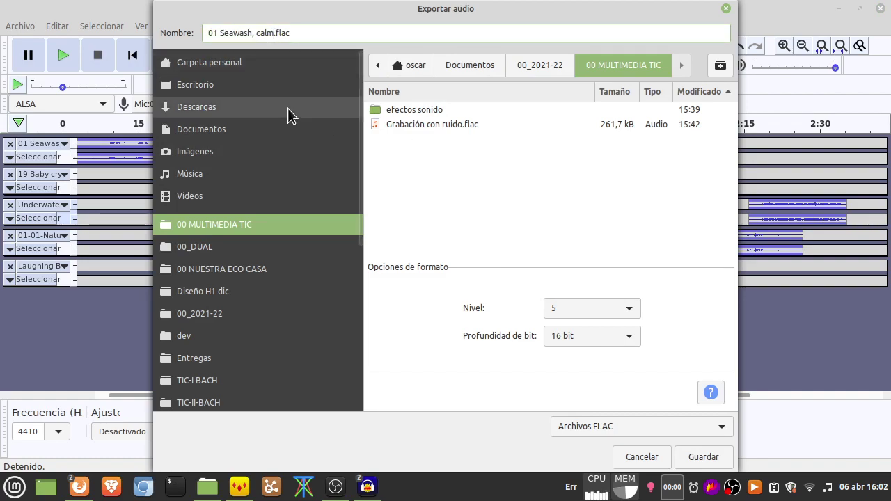
text(bebe)
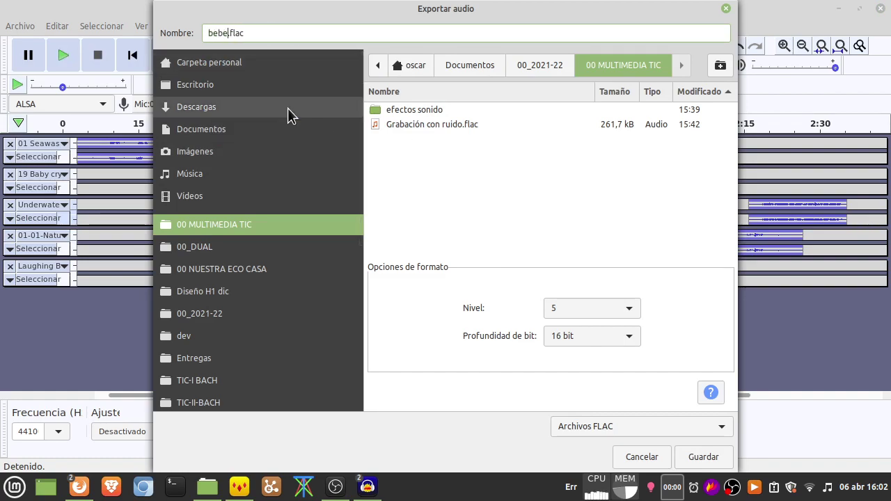
text(-mar-cetaceos)
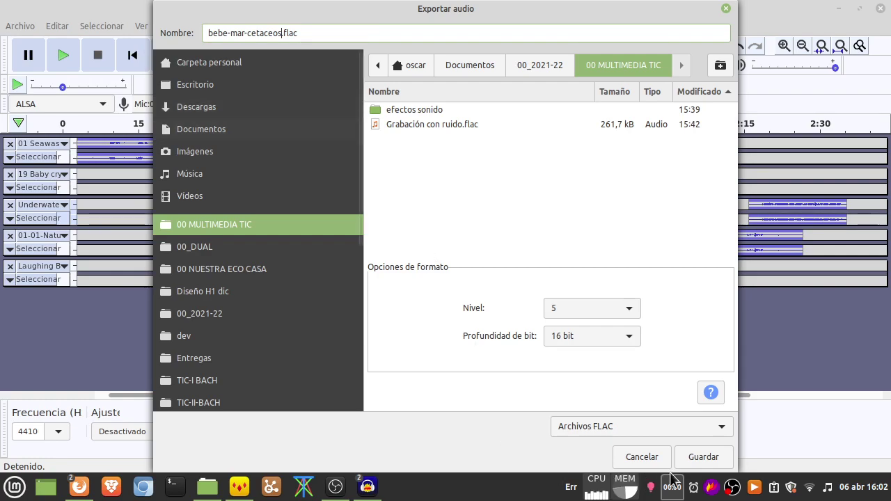
click(719, 455)
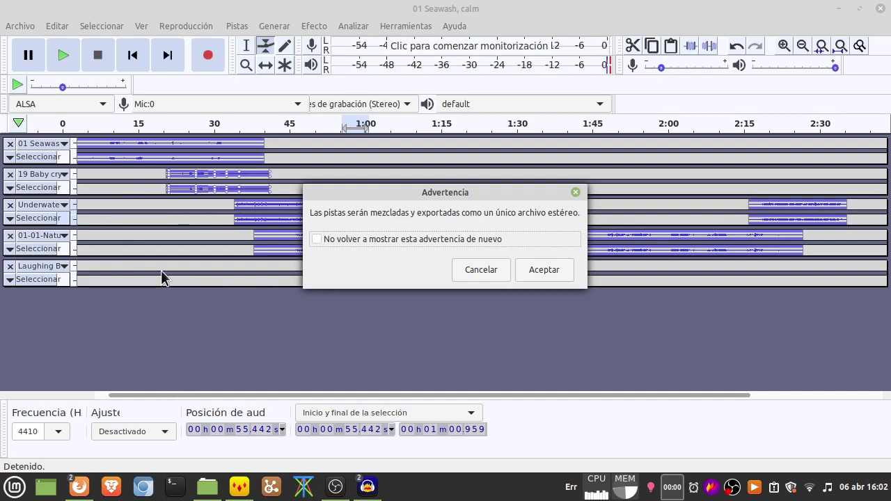
click(540, 268)
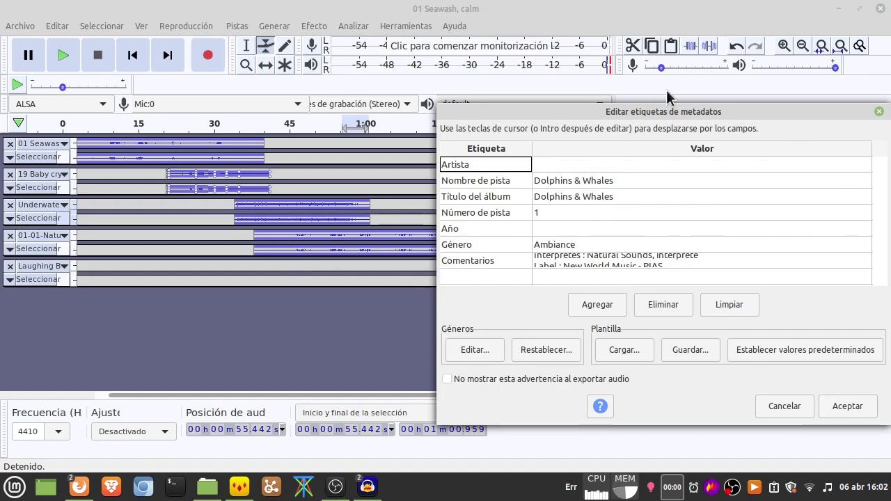
click(850, 402)
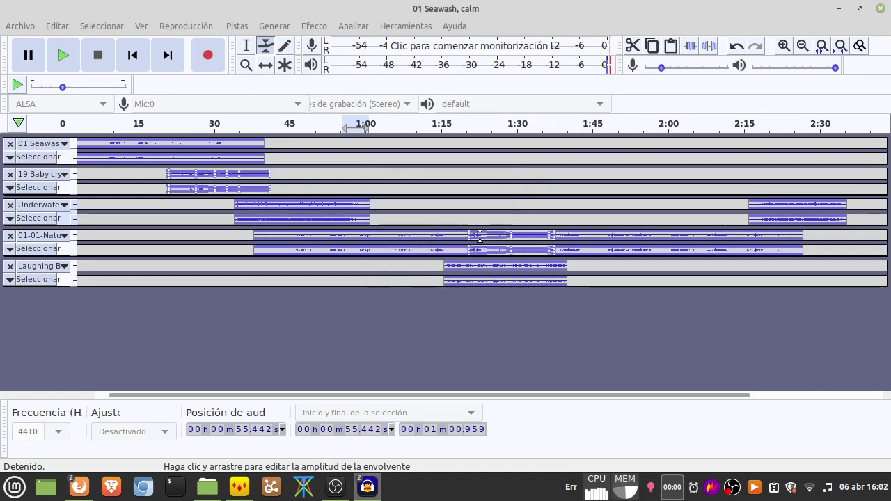
Step: Switch to the file manager and locate the exported bebe-mar-cetaceos.flac in the 00 MULTIMEDIA TIC folder
click(207, 486)
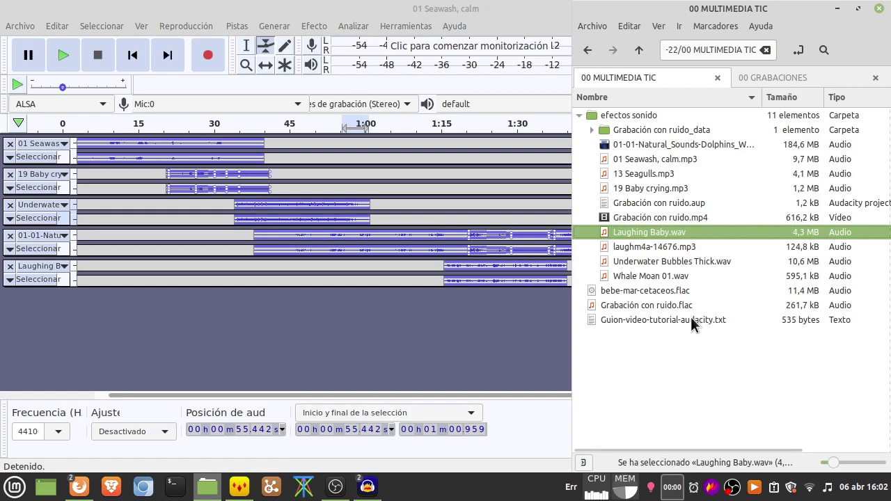
click(649, 294)
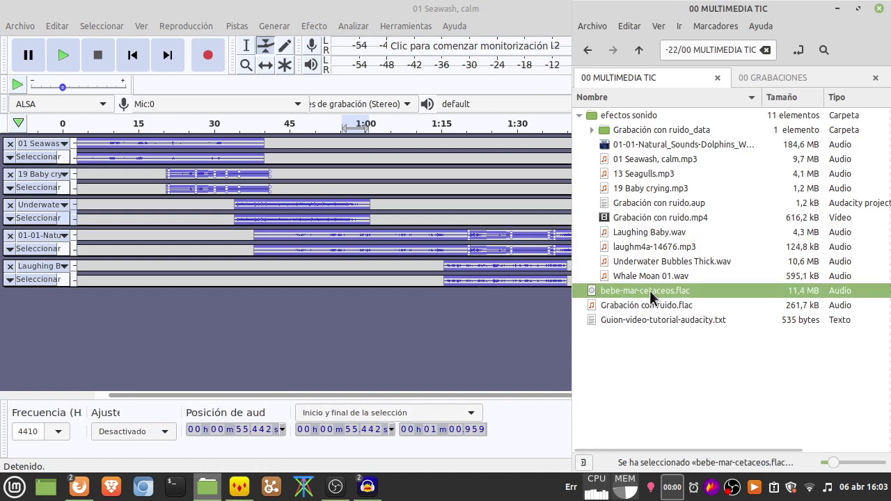